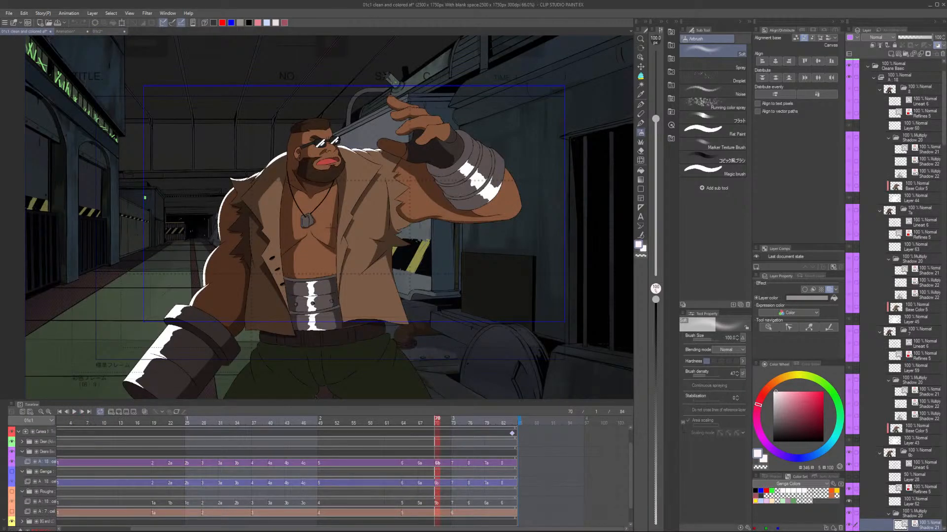
Play back the coloured 01c1 cut and the rough animation in the 01c2 file.
key("space")
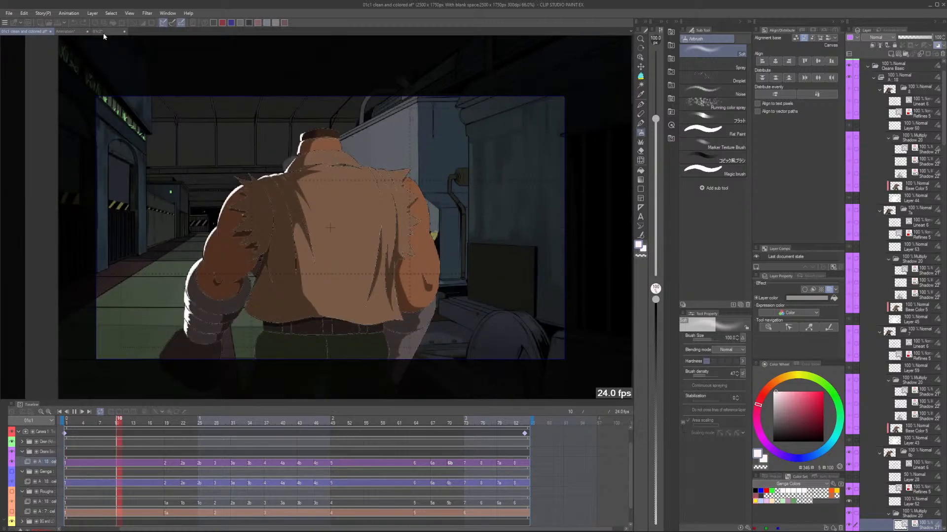
left_click(98, 32)
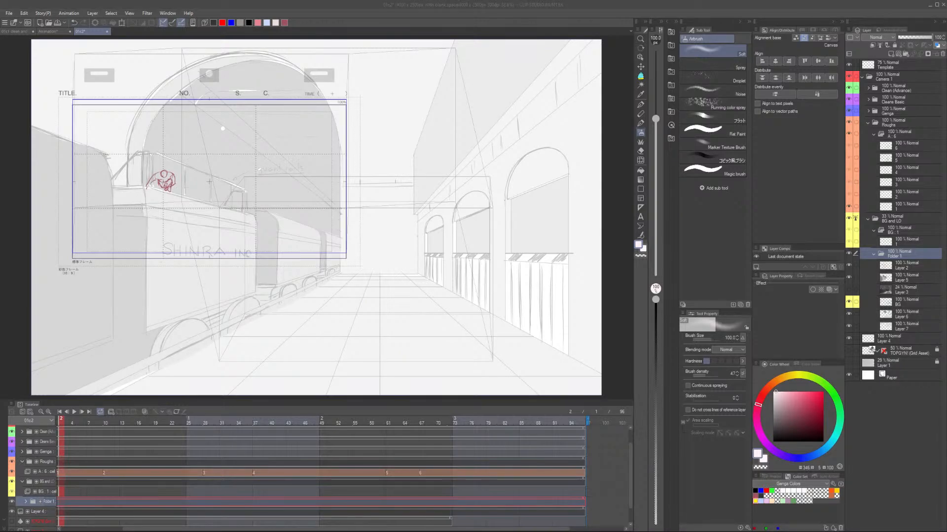
left_click(74, 413)
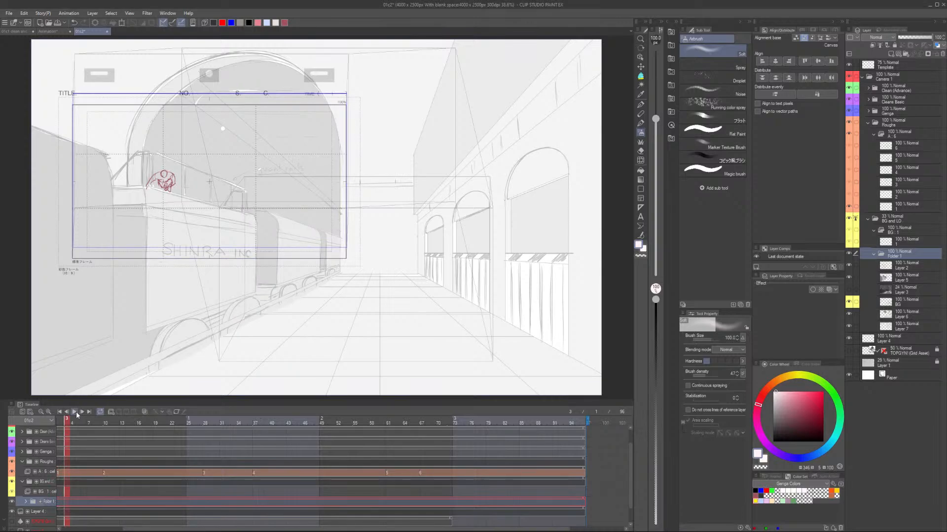
left_click(76, 412)
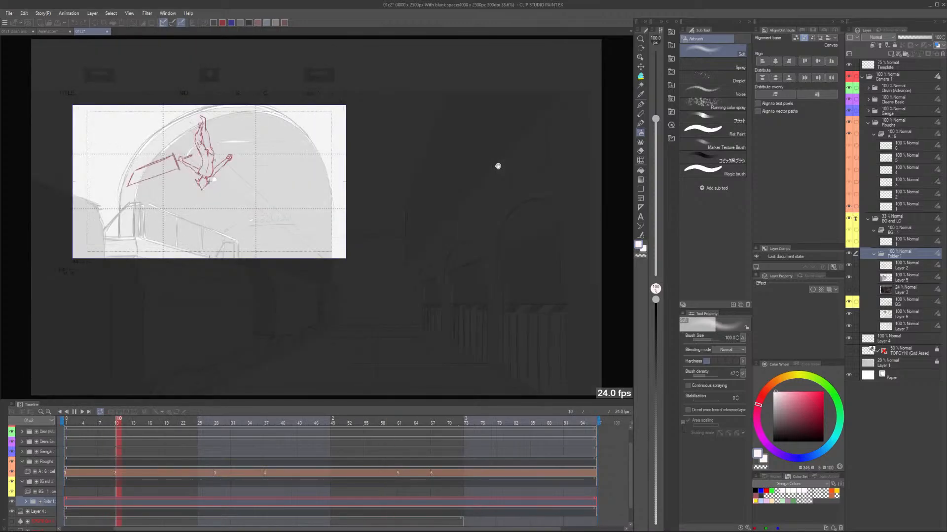
key("space")
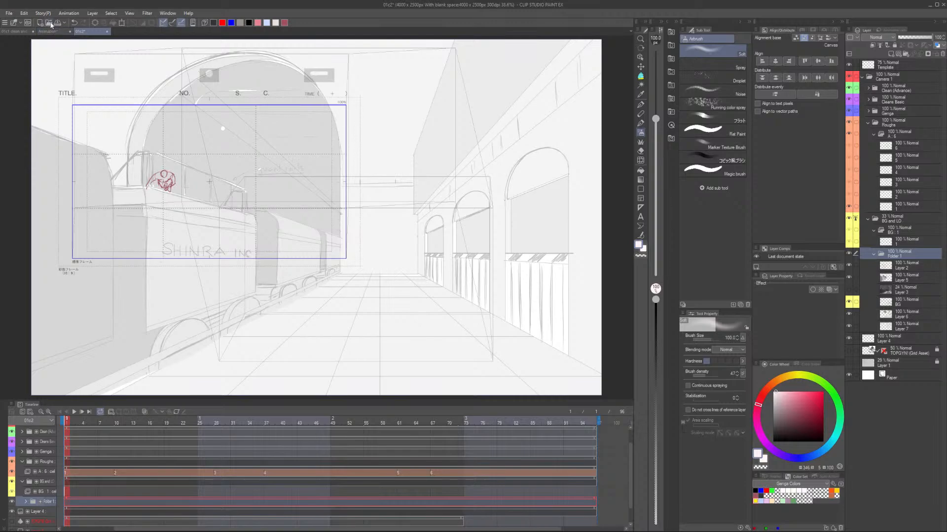
Open the Character Design file with the two character designs from the 018 folder.
left_click(50, 23)
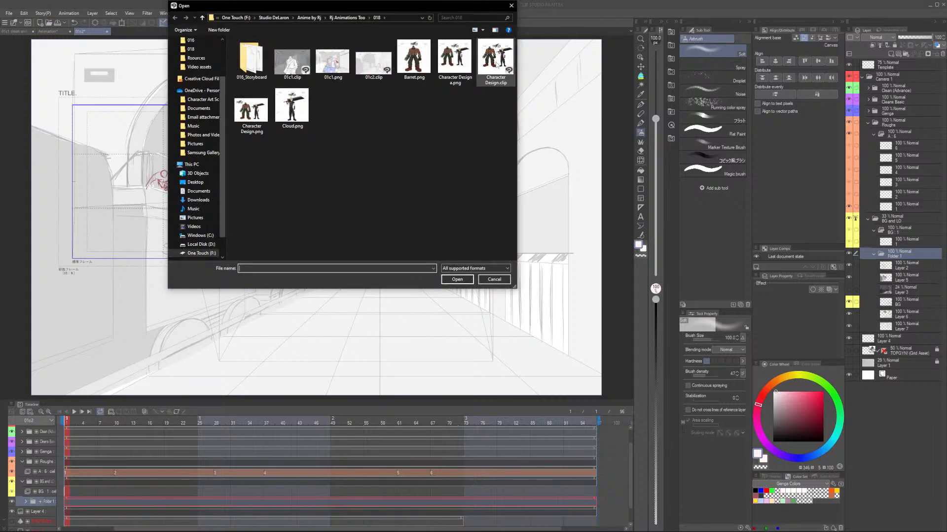
left_click(294, 111)
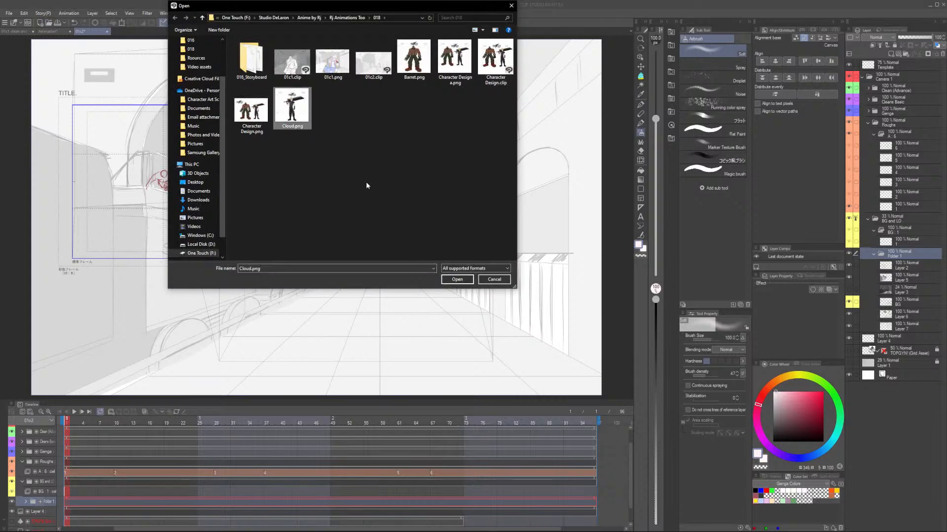
left_click(457, 279)
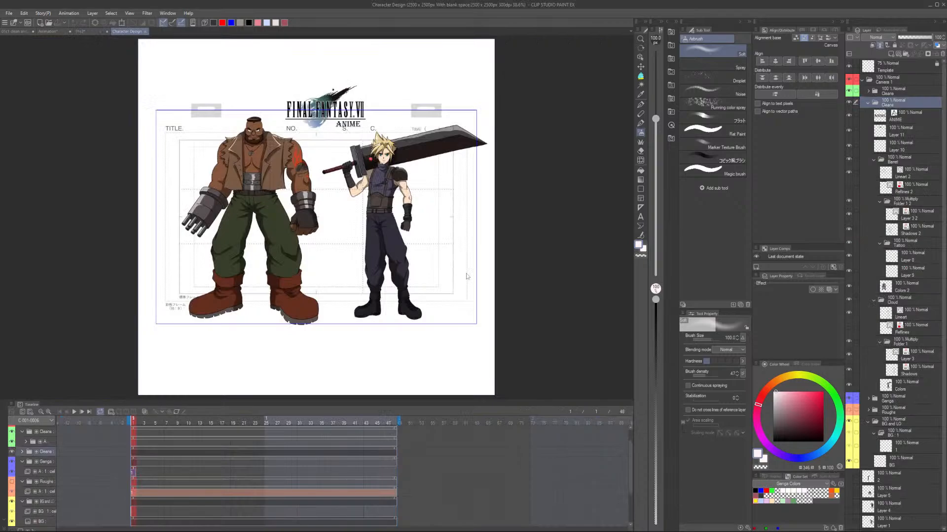
Return to the 01c2 file and replay its rough animation of the swordsman's jump and landing.
left_click(91, 32)
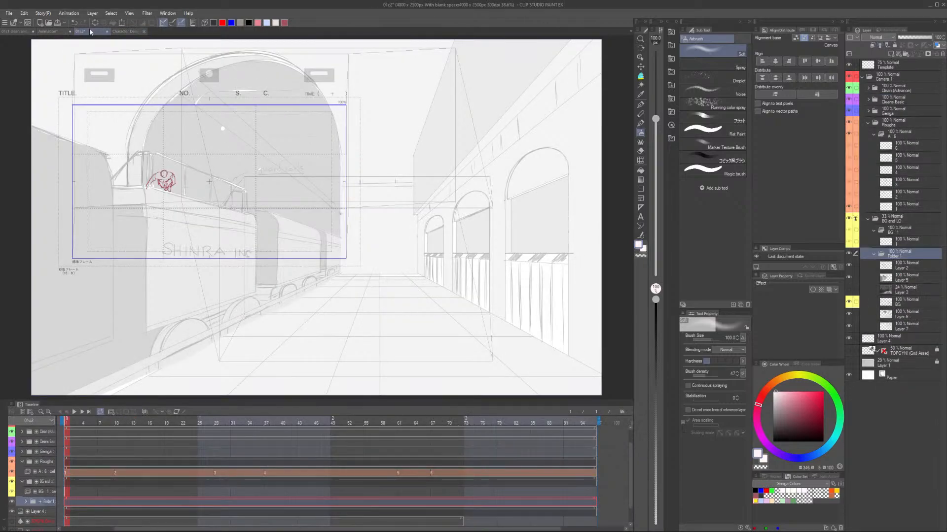
left_click(74, 412)
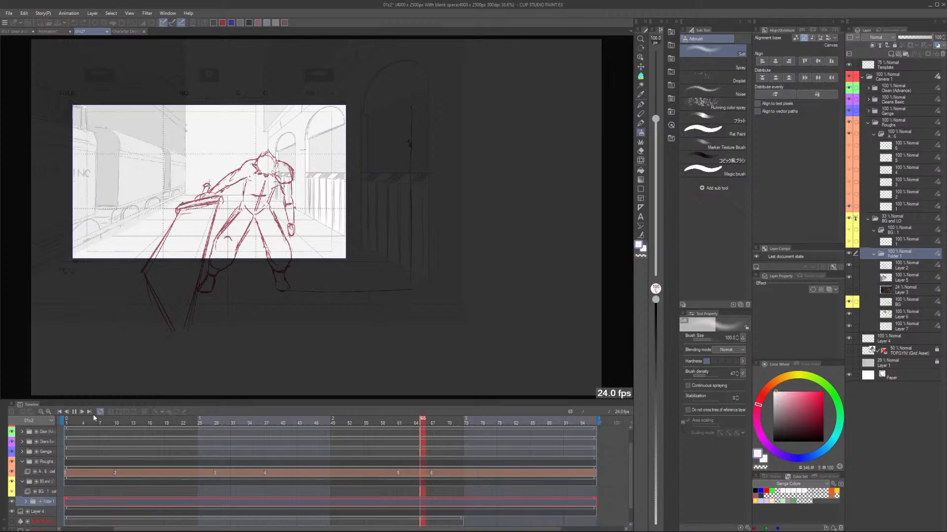
left_click(75, 413)
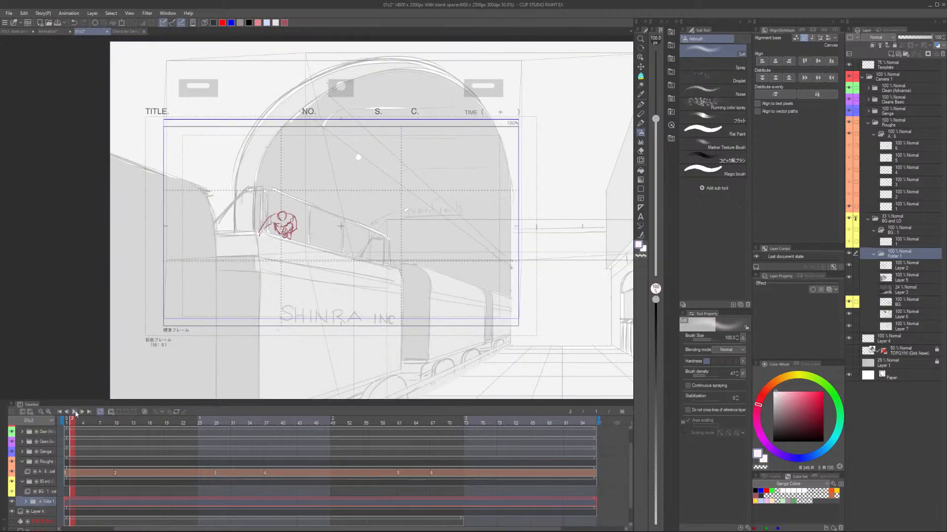
left_click(75, 413)
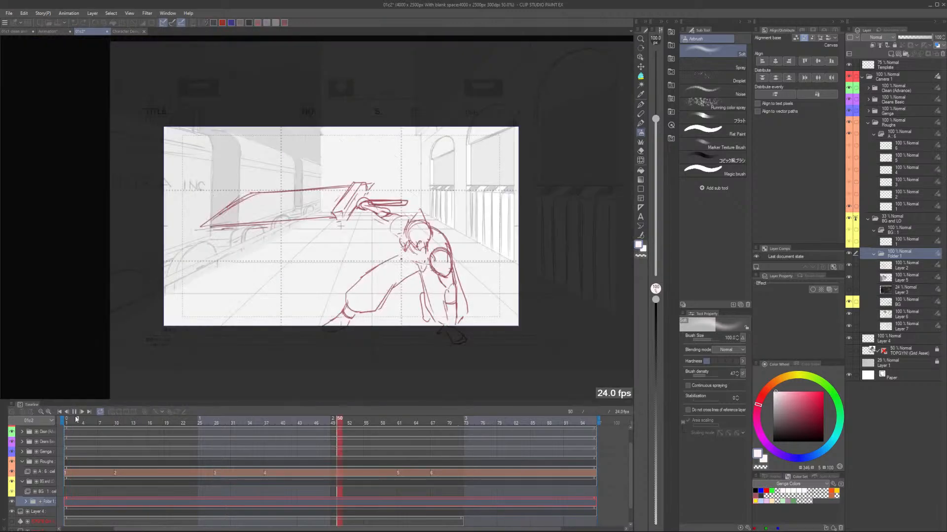
left_click(76, 419)
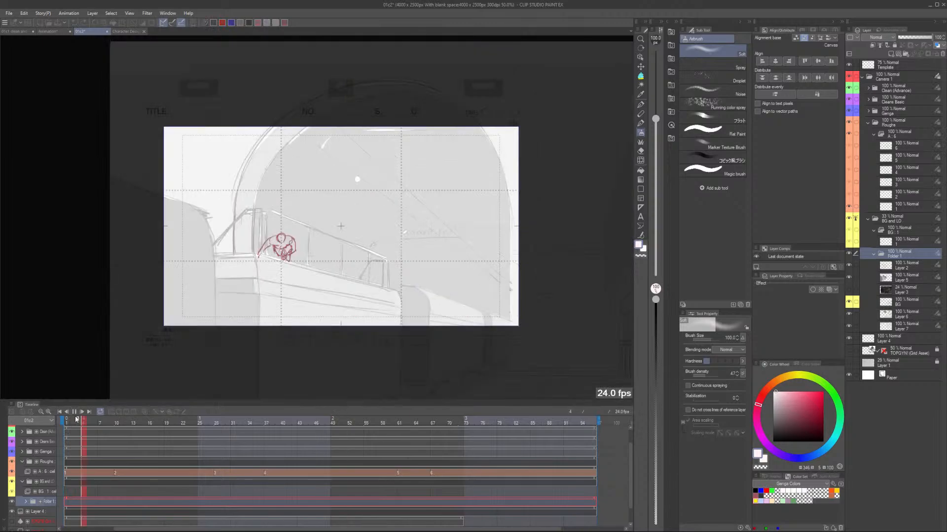
left_click(75, 418)
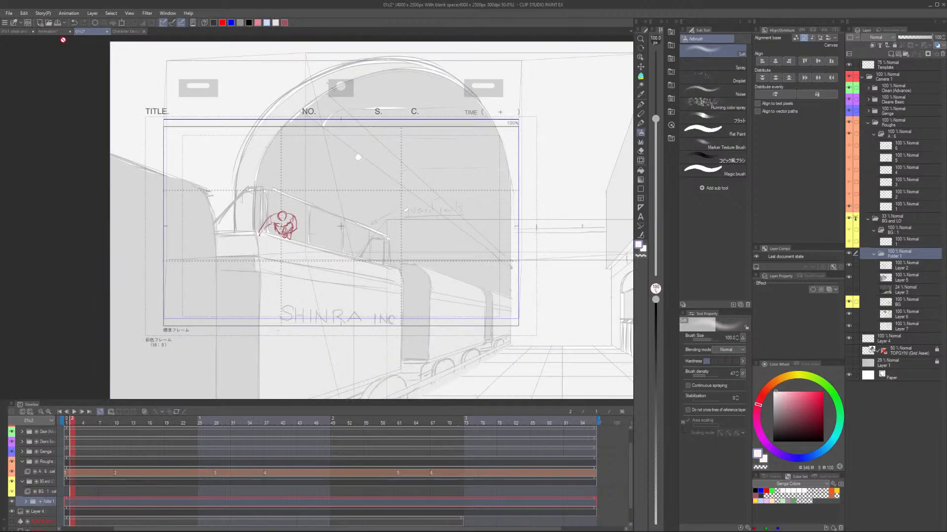
Switch to the clean and coloured 01c1 file and play its animation.
left_click(19, 31)
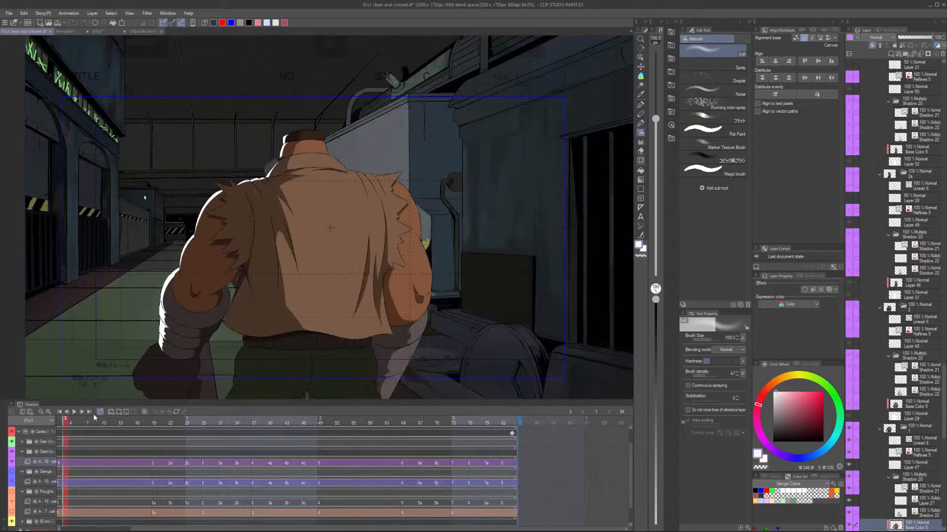
key("space")
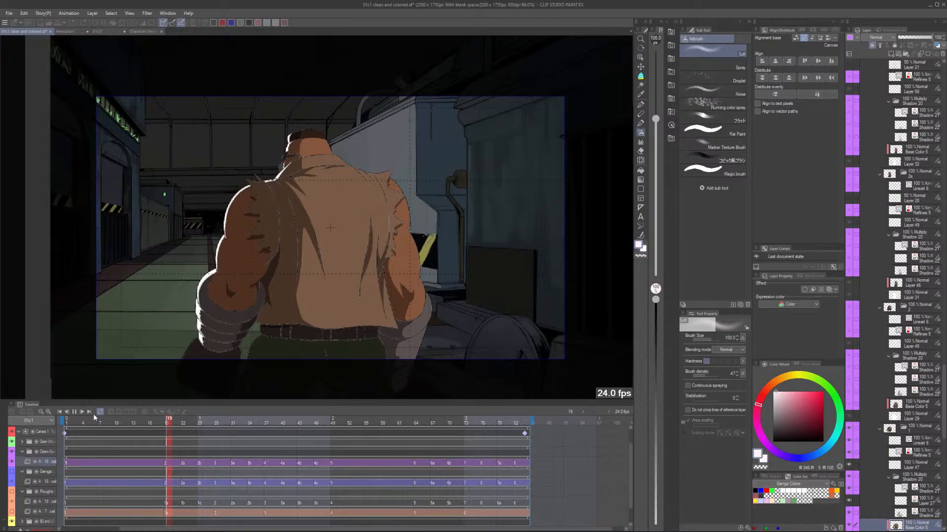
left_click(74, 411)
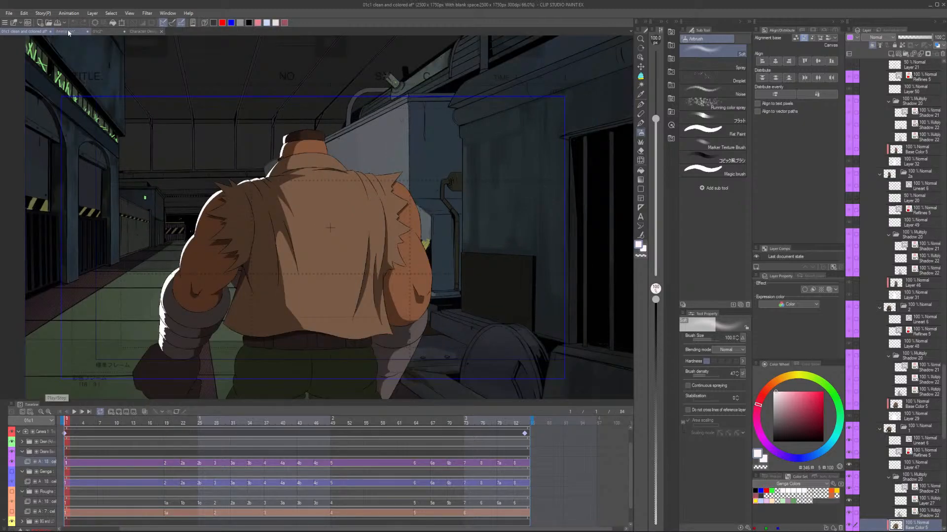
Go back to the 01c2 file, review the rough animation again and show rough drawing 5 at frame 61.
left_click(97, 31)
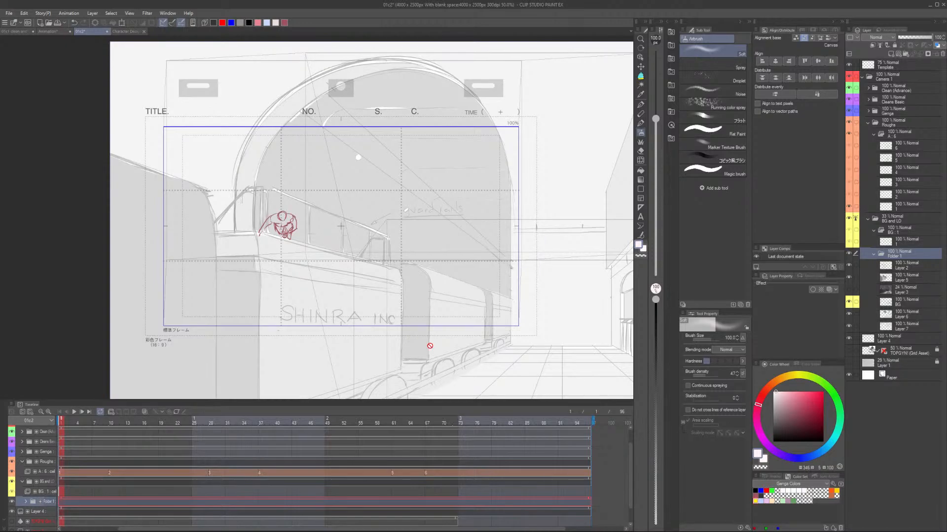
scroll(430, 346, "down", 2)
left_click_drag(430, 346, 334, 280)
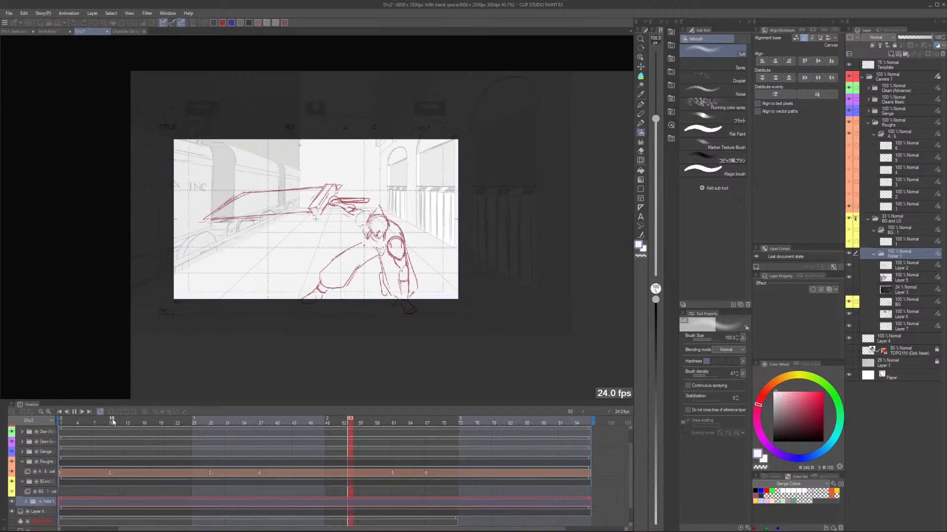
left_click(113, 422)
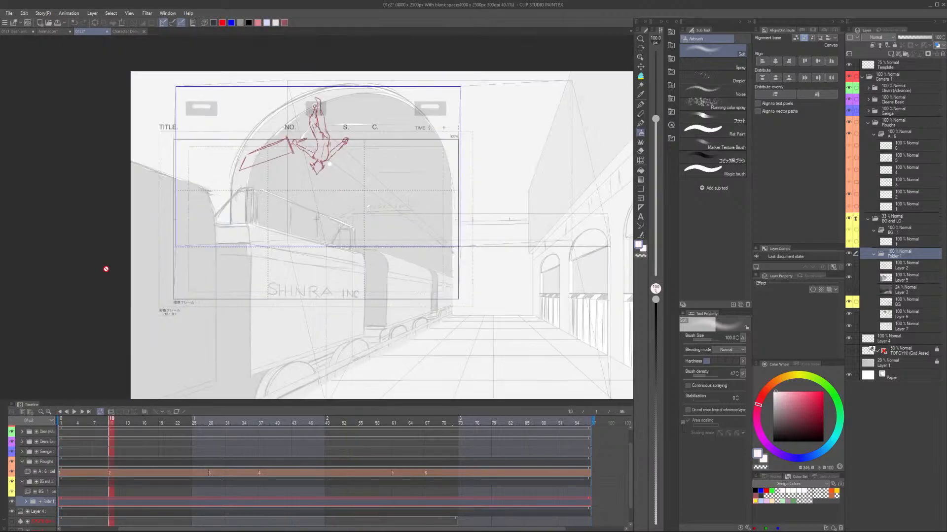
key("space")
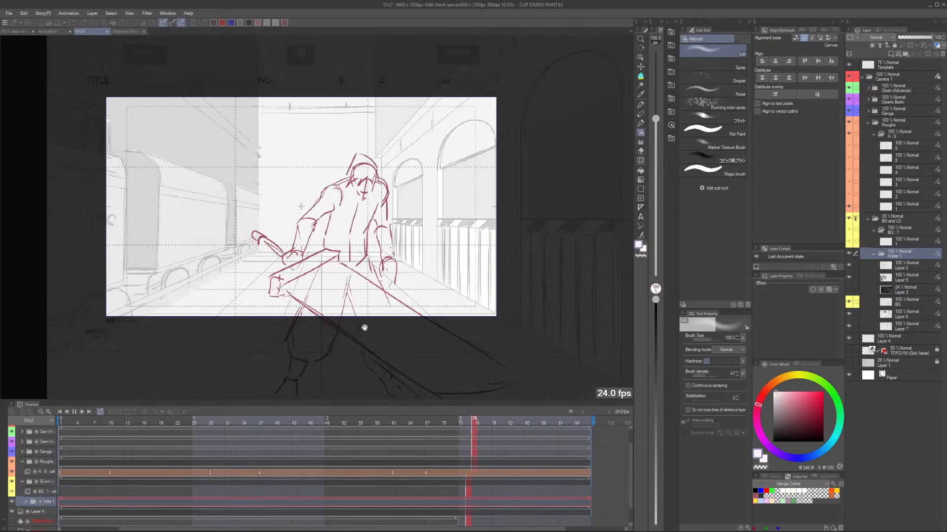
left_click(72, 421)
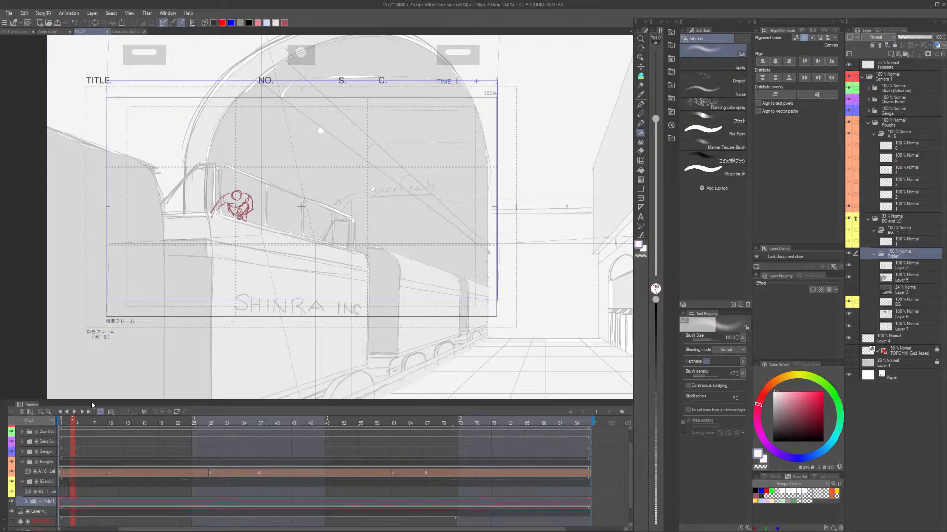
left_click(420, 477)
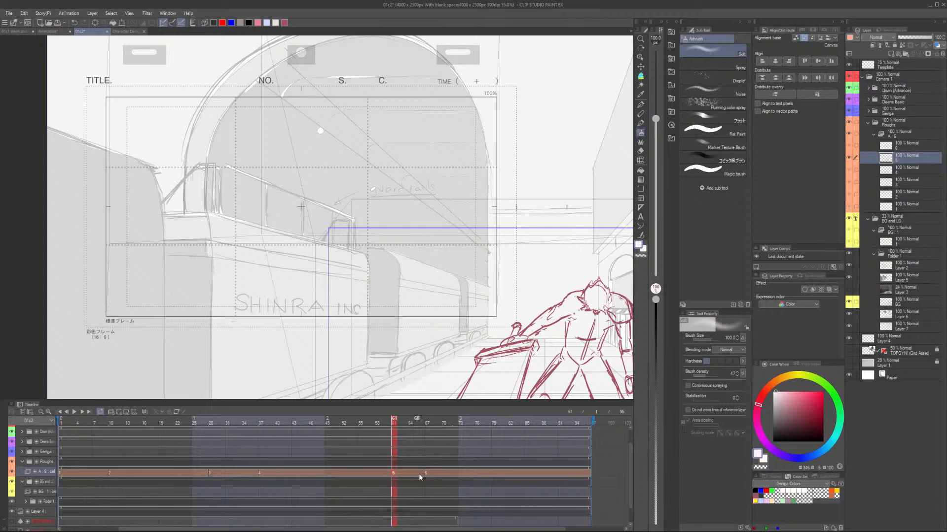
In the Character Design file, fade the Cleans folder to 43% opacity and hide the Barret folder inside it.
left_click(137, 31)
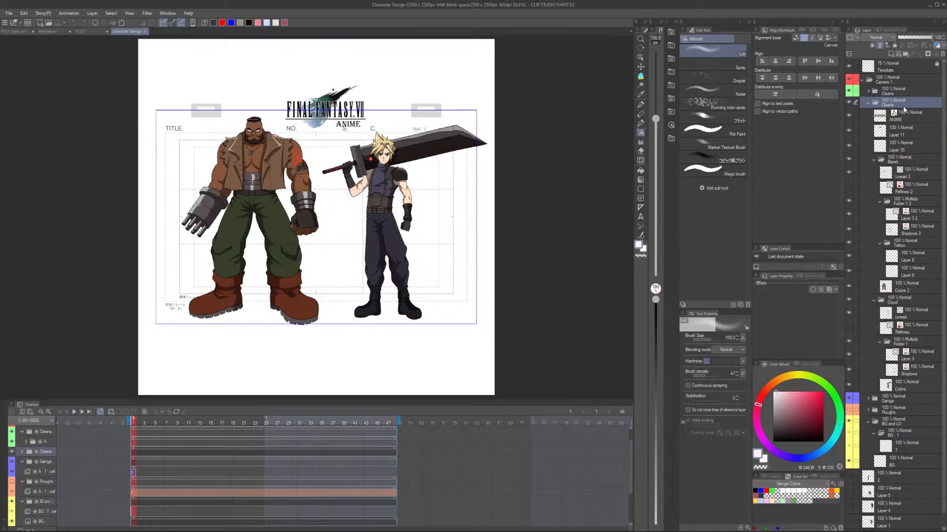
left_click(868, 103)
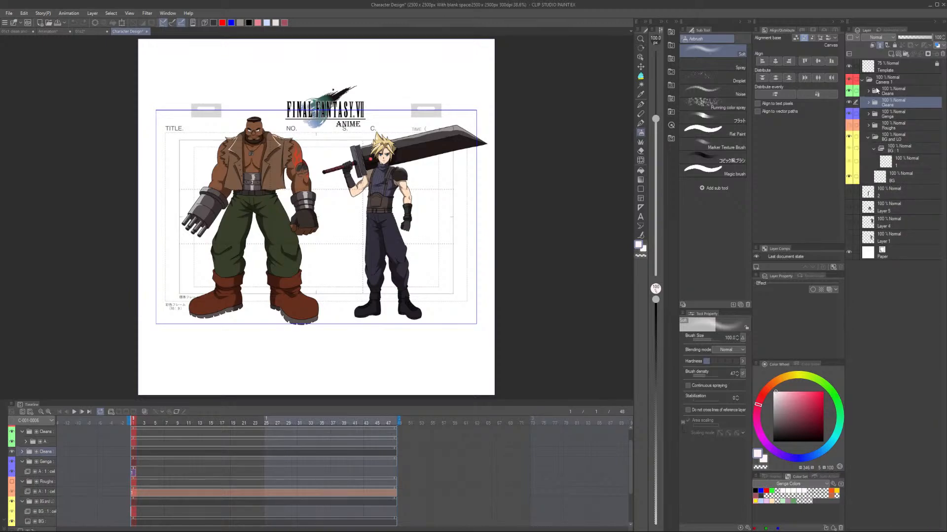
left_click(906, 38)
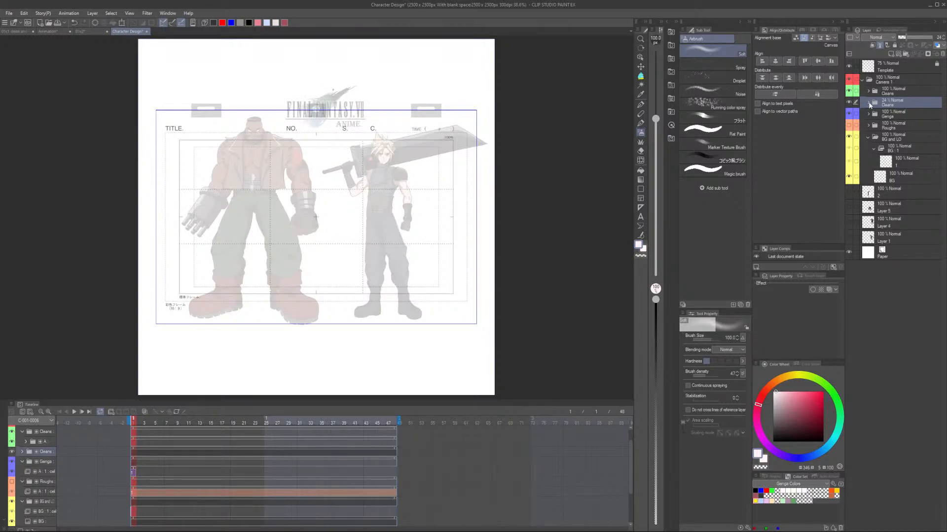
left_click(869, 103)
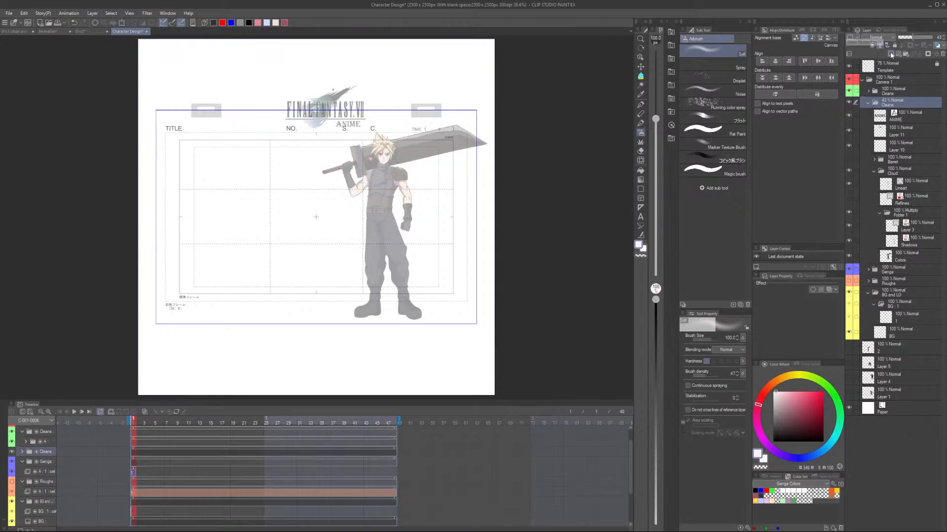
Add a new layer and place it above the faded Cleans folder, outside of it.
left_click(891, 55)
left_click_drag(902, 103, 905, 101)
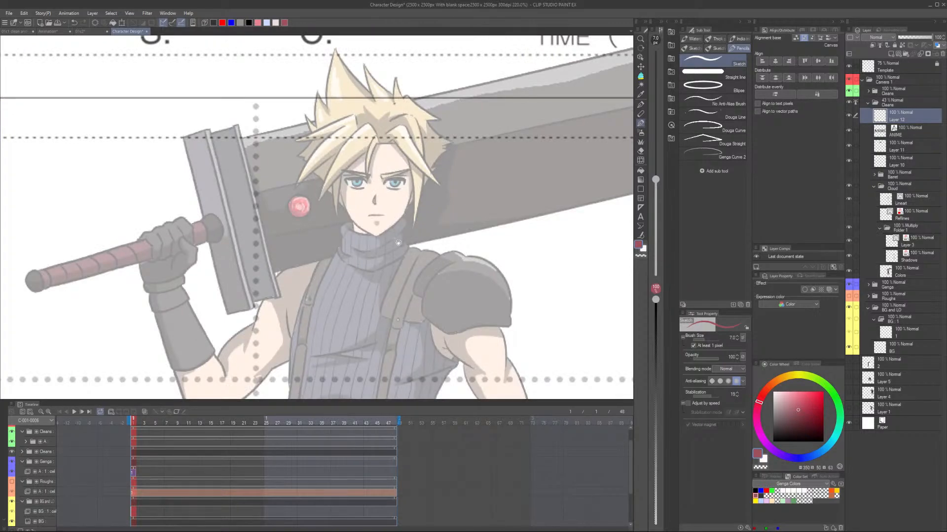
left_click_drag(898, 116, 899, 99)
Sketch Cloud's head outline over the faded design in dark red with the size 7 Sketch pencil, from the jaw up around the cranium.
scroll(380, 171, "up", 3)
left_click_drag(380, 171, 368, 231)
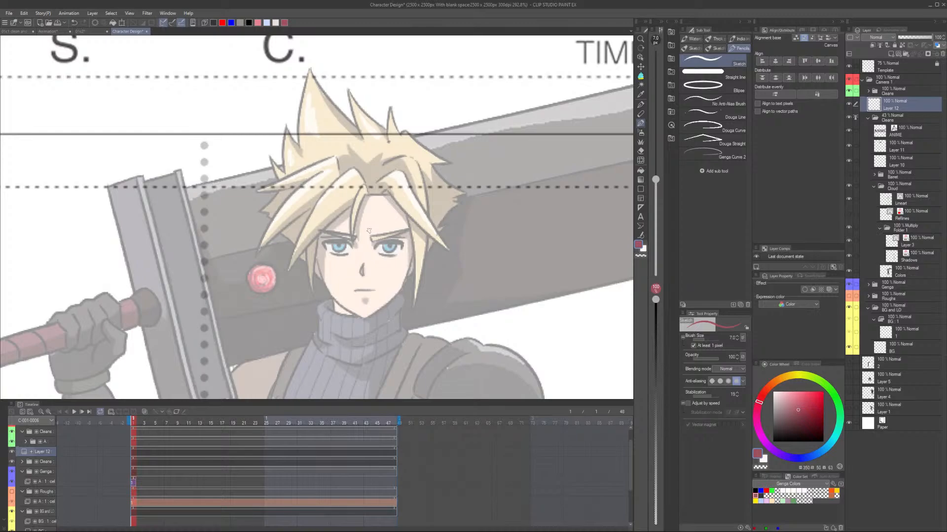
left_click_drag(309, 218, 328, 289)
key("ctrl+z")
mouse_move(311, 223)
left_mouse_down()
mouse_move(331, 297)
mouse_move(419, 212)
left_mouse_up()
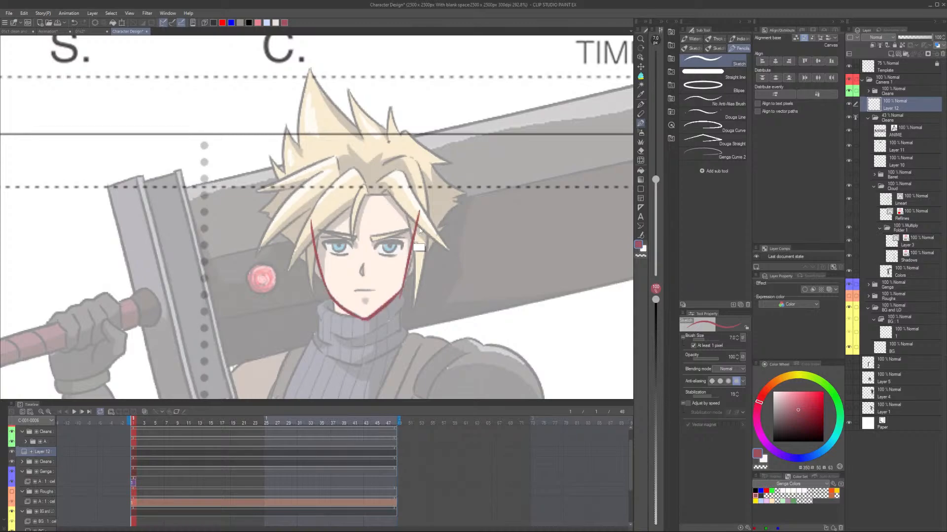
key("ctrl+z")
left_click_drag(421, 213, 402, 291)
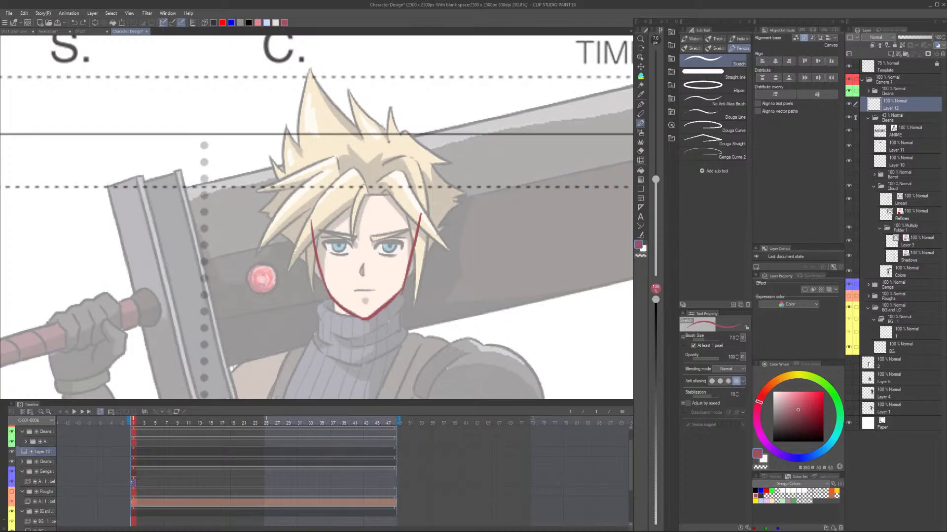
left_click_drag(311, 223, 420, 214)
Add the vertical centre line, both ears and a horizontal guide line below the eyes to the head sketch.
left_click_drag(363, 196, 363, 306)
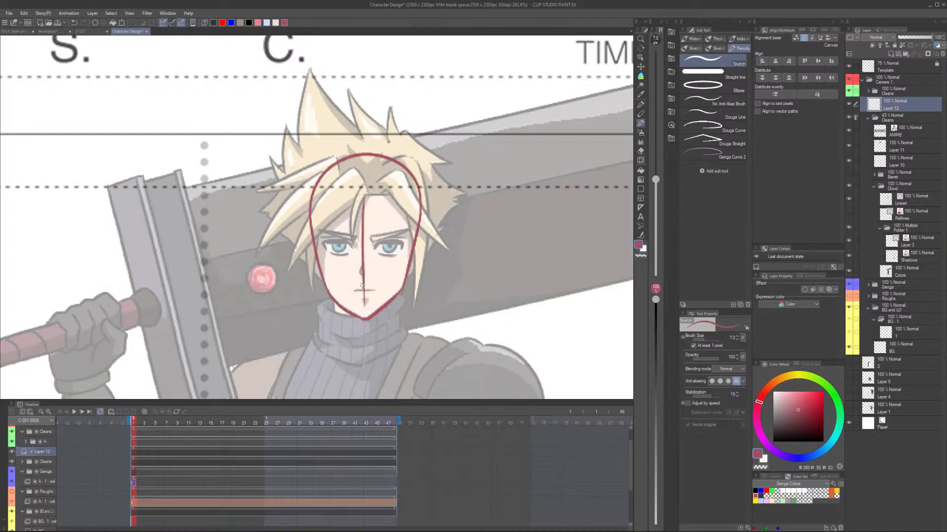
left_click_drag(313, 240, 321, 278)
left_click_drag(416, 241, 410, 276)
left_click_drag(343, 257, 396, 257)
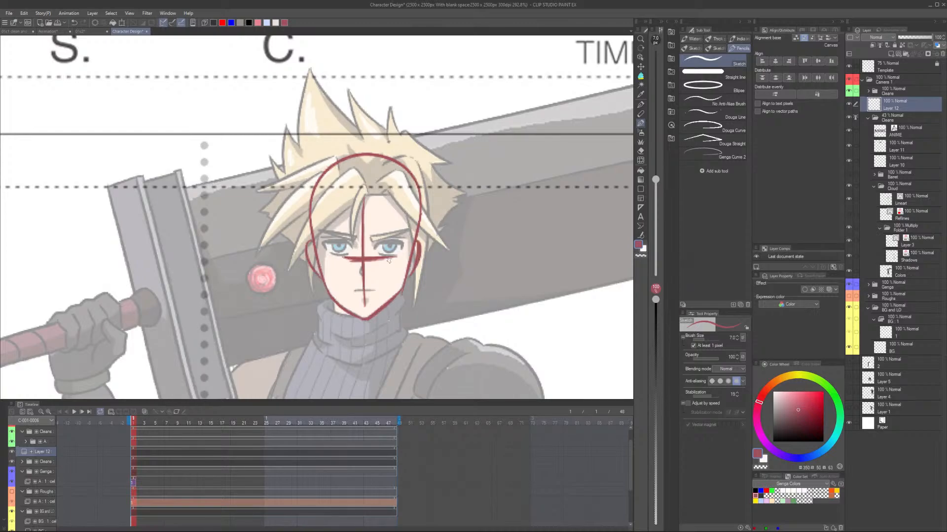
Sketch the simplified outer hair silhouette over Cloud's head, with the tall top spike, the side spikes and the parted fringe.
left_click_drag(437, 153, 312, 73)
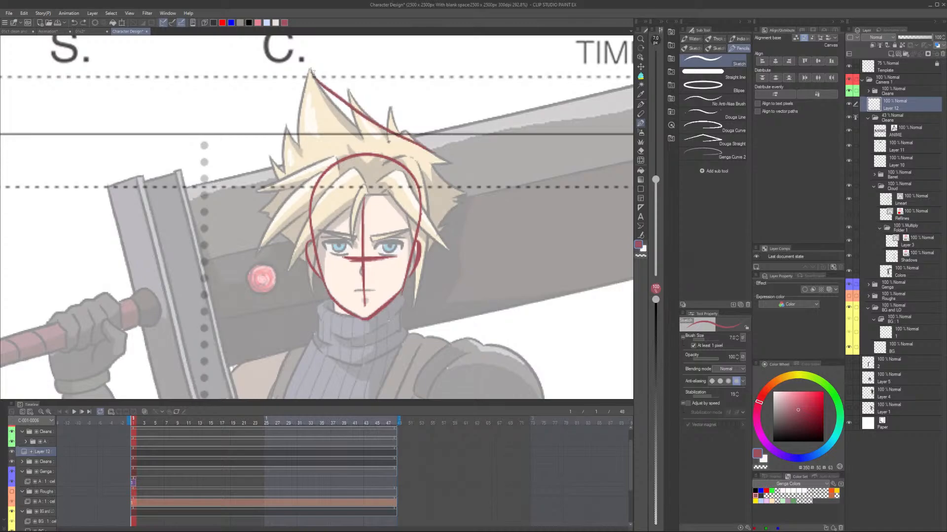
left_click_drag(310, 72, 291, 186)
left_click_drag(291, 179, 256, 219)
left_click_drag(260, 214, 278, 231)
left_click_drag(331, 190, 289, 273)
left_click_drag(292, 270, 369, 191)
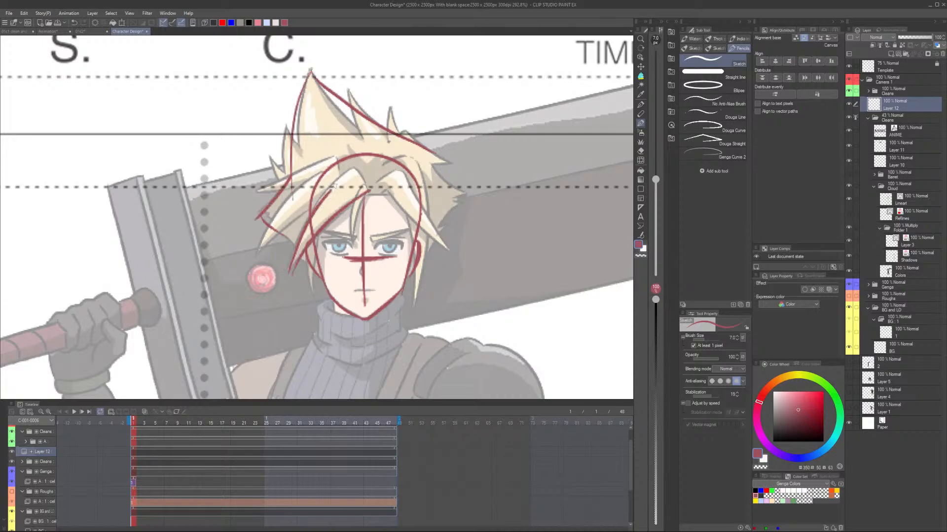
left_click_drag(372, 187, 444, 251)
Sketch simple eyes on the face and erase the vertical centre line and horizontal guide line.
left_click_drag(338, 258, 338, 244)
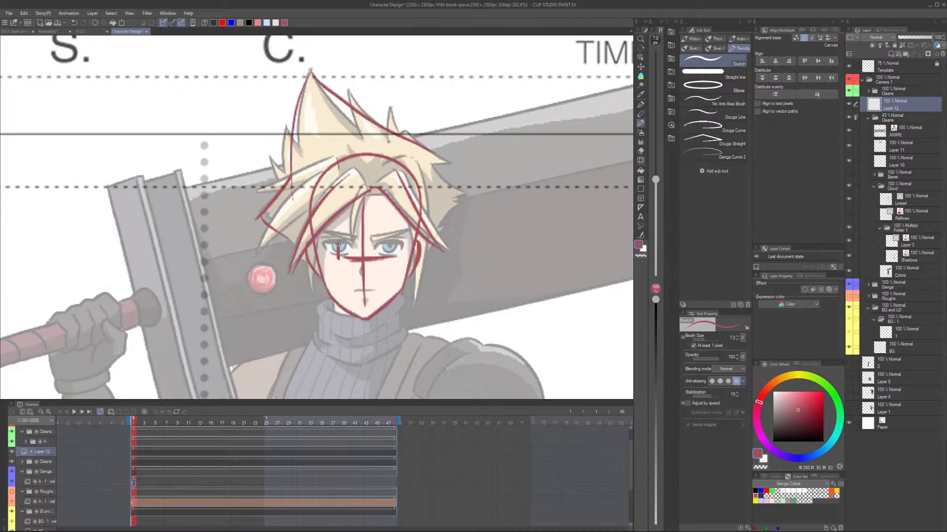
key("e")
left_click_drag(364, 217, 353, 259)
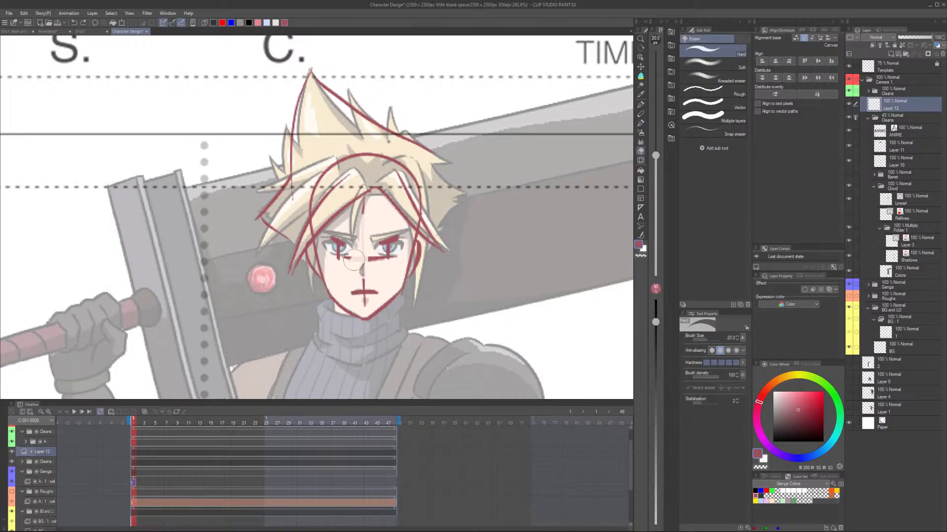
left_click_drag(354, 260, 391, 258)
left_click_drag(364, 280, 365, 306)
key("p")
left_click_drag(350, 291, 378, 292)
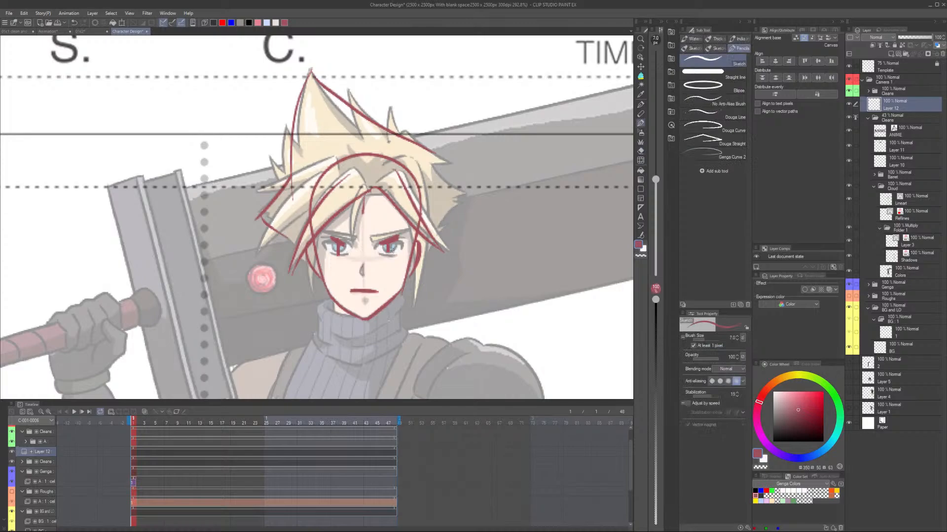
key("ctrl+z")
Add the long hair strands hanging in front of the ear on the shoulder-armour side.
left_click_drag(419, 226, 414, 299)
left_click_drag(422, 232, 426, 252)
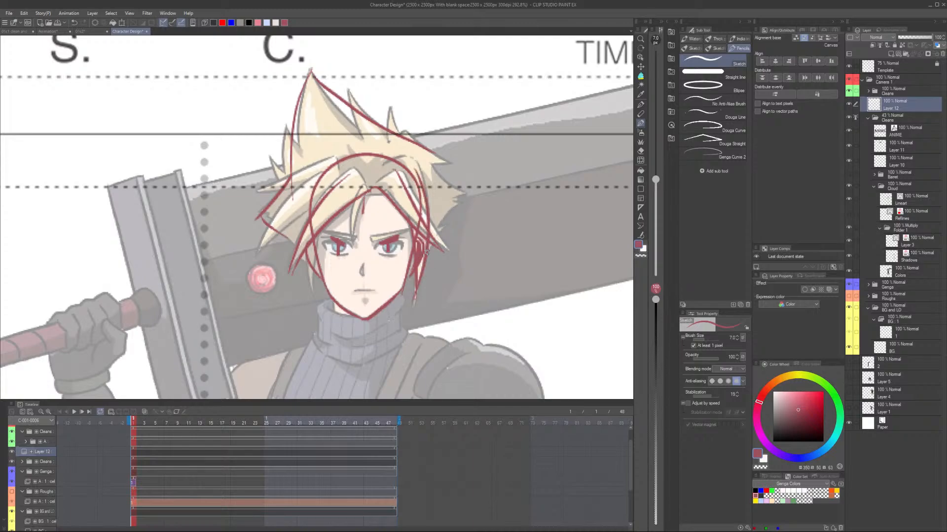
scroll(427, 252, "down", 3)
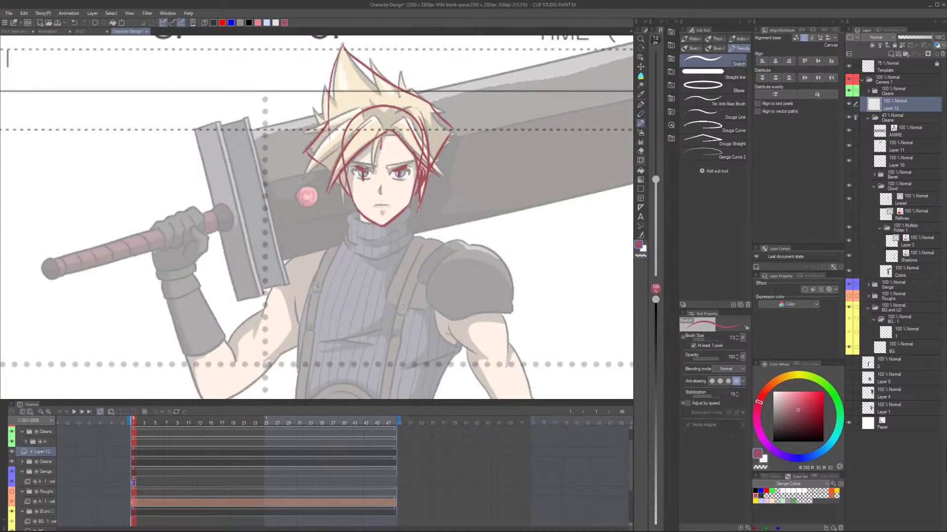
Sketch the contours of Cloud's torso and both trouser legs over the faded design with the Sketch pencil at size 10.
scroll(366, 170, "down", 5)
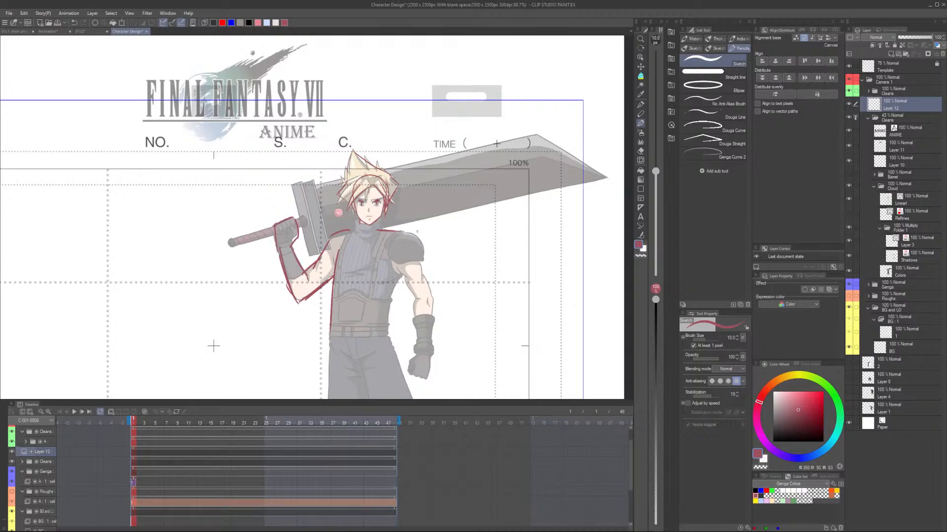
left_click_drag(385, 230, 395, 267)
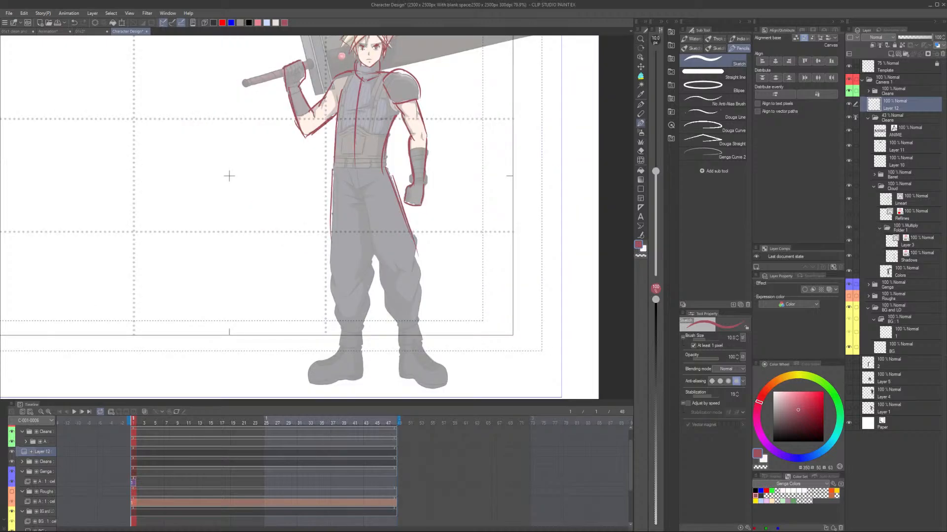
left_click_drag(331, 168, 340, 331)
left_click_drag(354, 173, 363, 213)
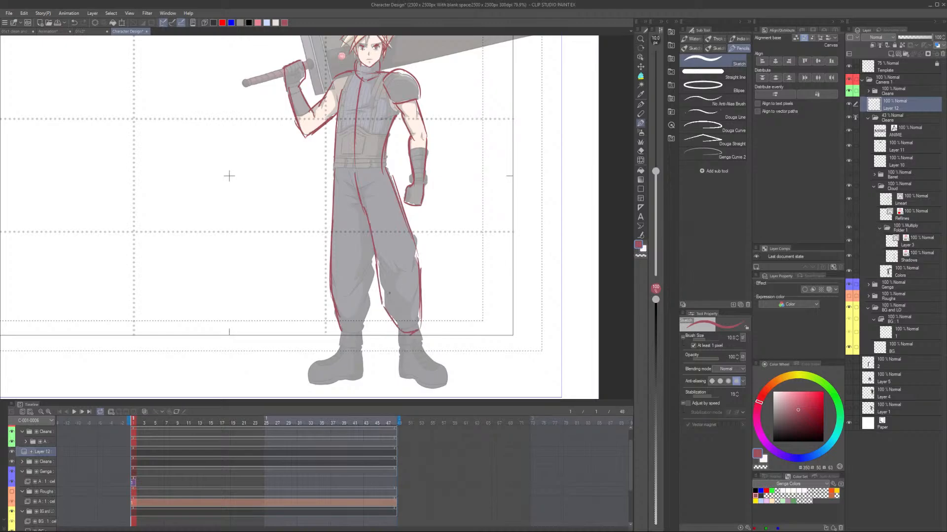
left_click_drag(374, 245, 341, 330)
Outline the trouser cuffs and boots at the end of both legs.
left_click_drag(340, 330, 336, 347)
left_click_drag(361, 330, 365, 348)
left_click_drag(336, 346, 365, 348)
left_click_drag(339, 351, 310, 386)
left_click_drag(363, 349, 362, 382)
left_click_drag(310, 384, 362, 379)
left_click_drag(398, 329, 396, 348)
left_click_drag(421, 325, 400, 346)
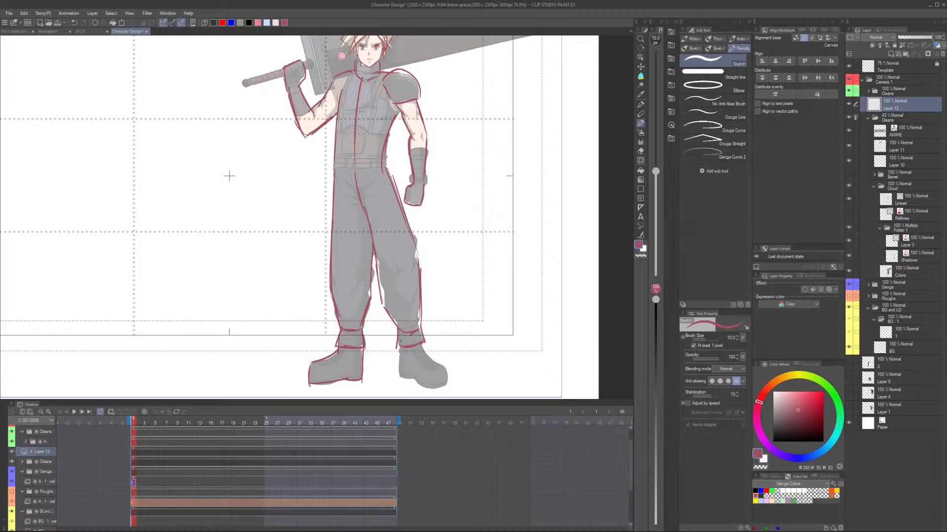
left_click_drag(398, 349, 400, 379)
left_click_drag(423, 345, 447, 377)
Add the belt line across the waist and the simplified centre and chest lines on the torso.
scroll(400, 341, "down", 1)
left_click_drag(353, 217, 394, 214)
left_click_drag(354, 218, 393, 217)
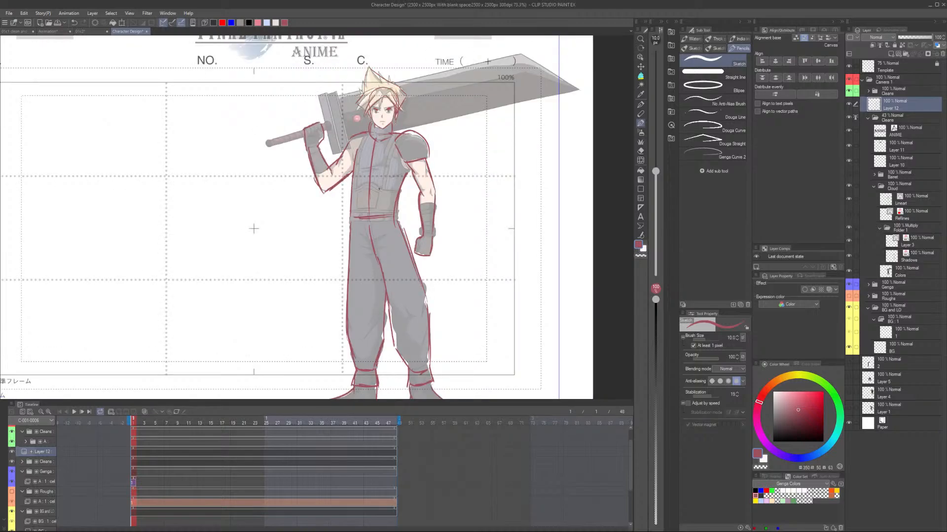
left_click_drag(379, 188, 370, 156)
left_click_drag(374, 142, 368, 213)
Move the whole figure sketch off the faded design into the empty left half of the layout frame.
scroll(395, 161, "down", 3)
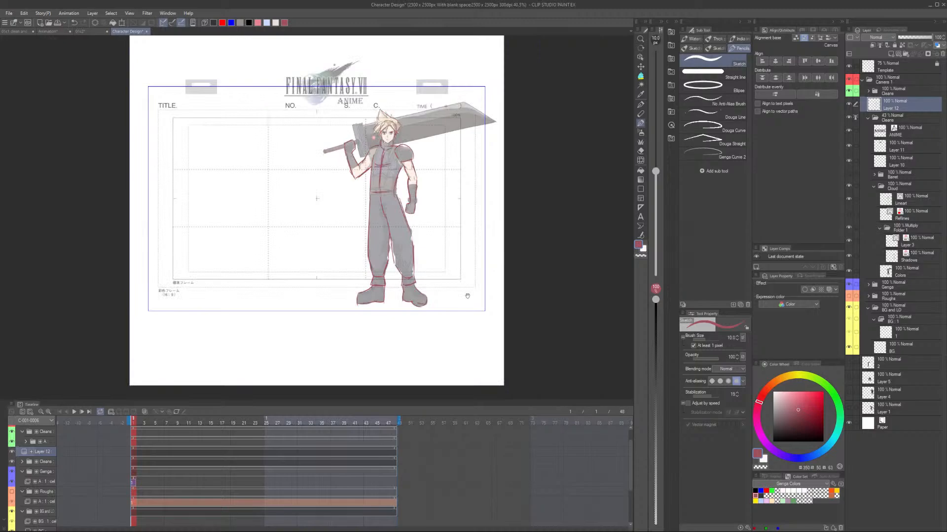
key("ctrl+t")
left_click_drag(385, 208, 248, 208)
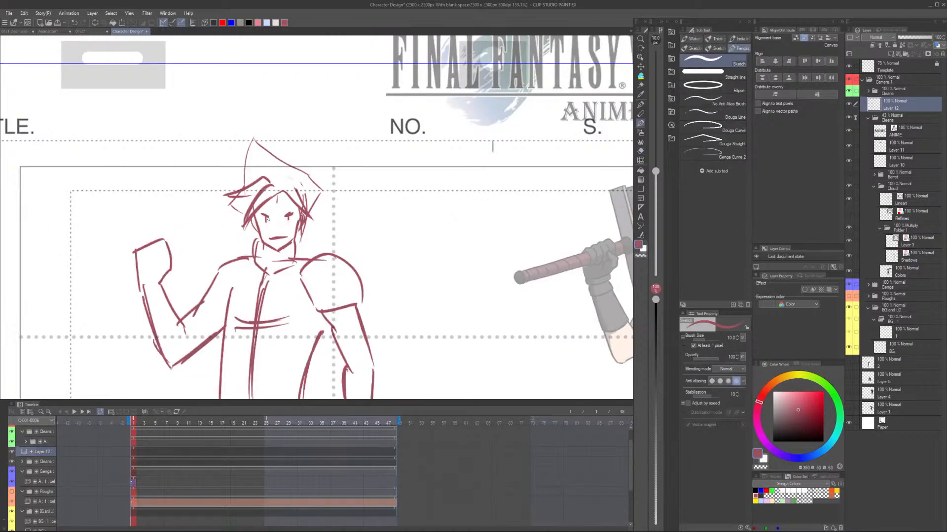
Redraw the figure's stern eyes and brows and reinforce the lines of its top hair spike.
left_click_drag(268, 219, 268, 224)
left_click_drag(261, 213, 272, 219)
left_click_drag(285, 217, 293, 213)
left_click_drag(289, 216, 290, 222)
scroll(313, 162, "down", 6)
left_click_drag(274, 150, 311, 169)
left_click_drag(278, 150, 275, 162)
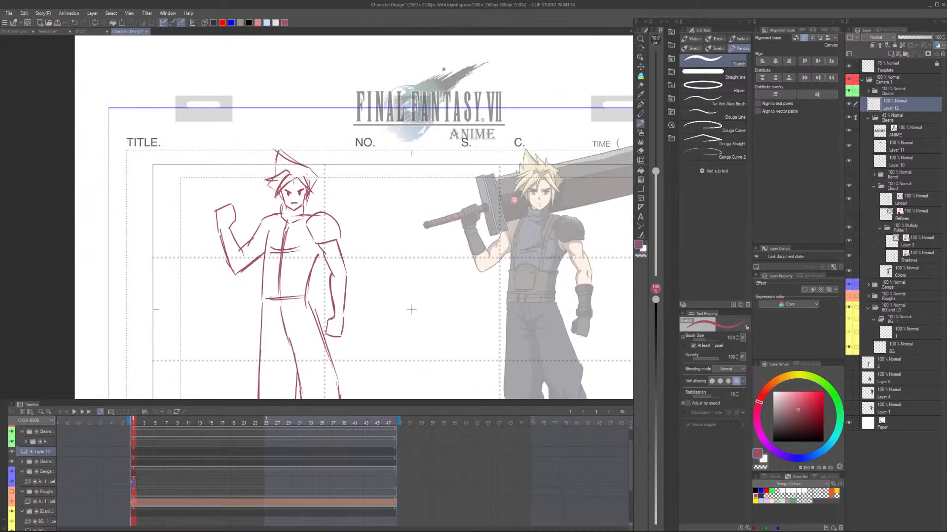
Sketch the sword's handle through the raised fist, with its pommel and the guard above the hand.
scroll(198, 262, "down", 2)
left_click_drag(190, 239, 234, 218)
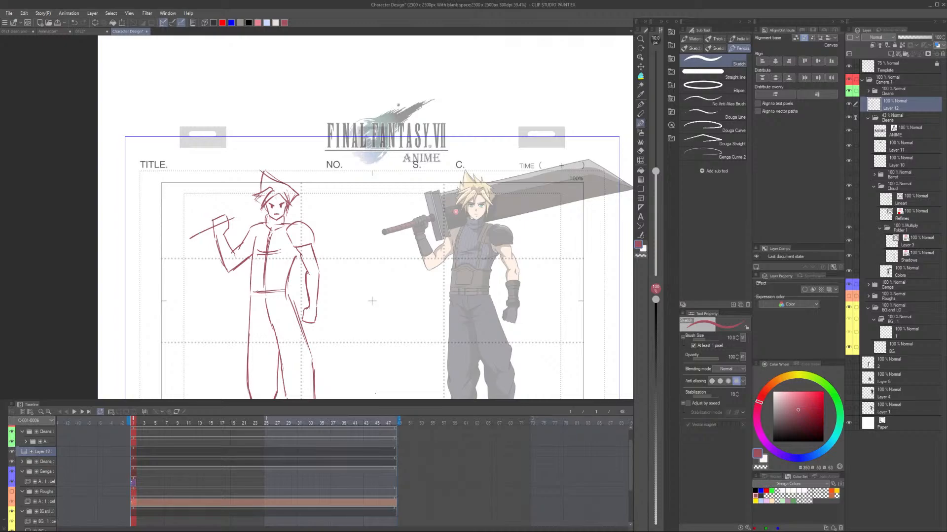
left_click_drag(185, 242, 234, 223)
left_click_drag(184, 237, 181, 244)
left_click_drag(227, 196, 237, 233)
left_click_drag(232, 191, 244, 233)
Sketch the large sword blade behind the head, with its upper edge, angled tip and lower edge back to the shoulder.
left_click_drag(233, 197, 356, 164)
left_click_drag(355, 164, 389, 178)
key("ctrl+z")
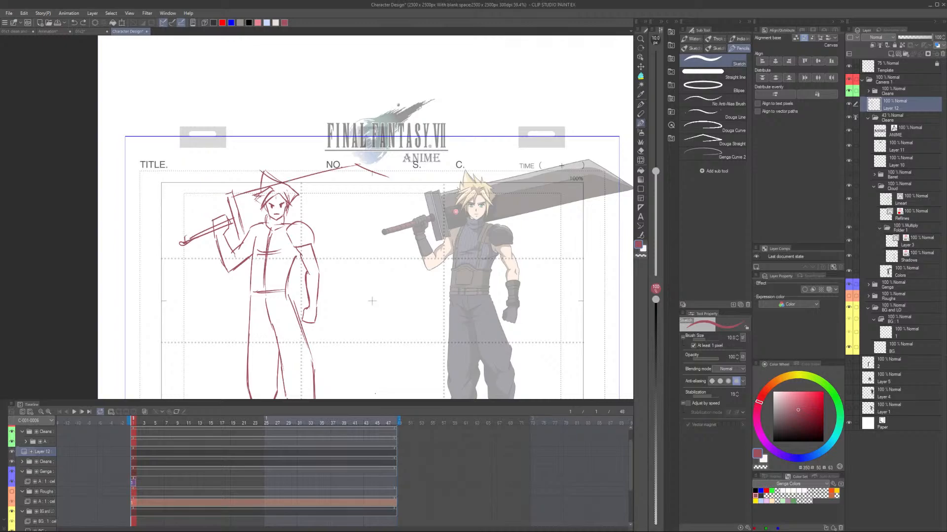
left_click_drag(356, 164, 414, 182)
left_click_drag(414, 181, 297, 219)
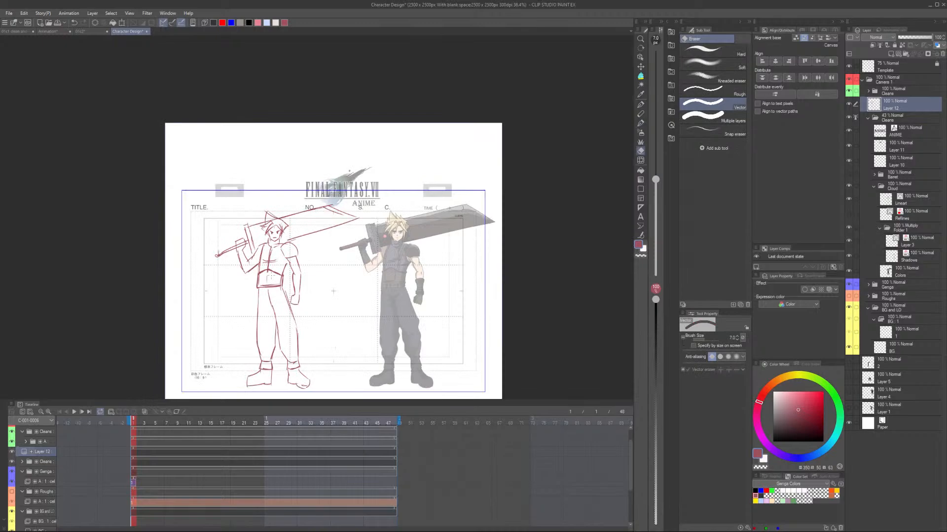
Nudge the completed figure sketch slightly up and further away from the coloured design.
left_click_drag(339, 345, 360, 306)
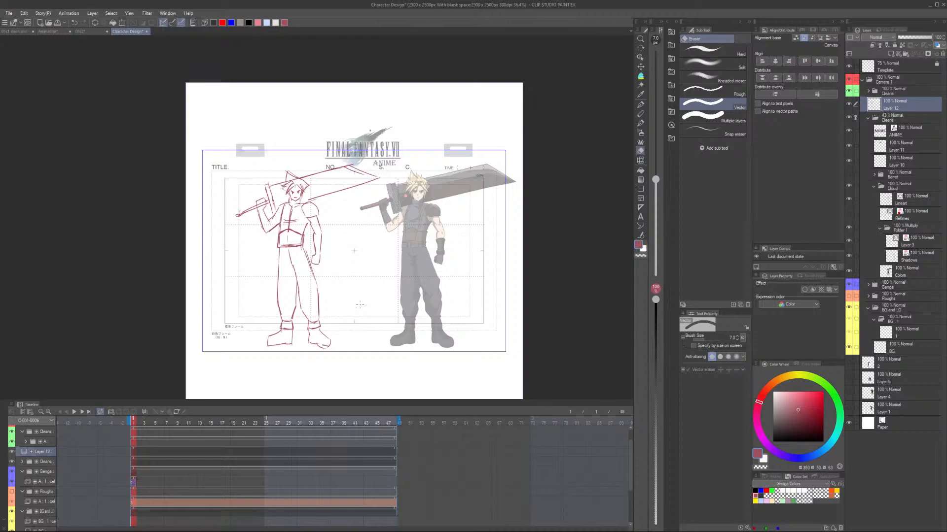
scroll(360, 305, "up", 2)
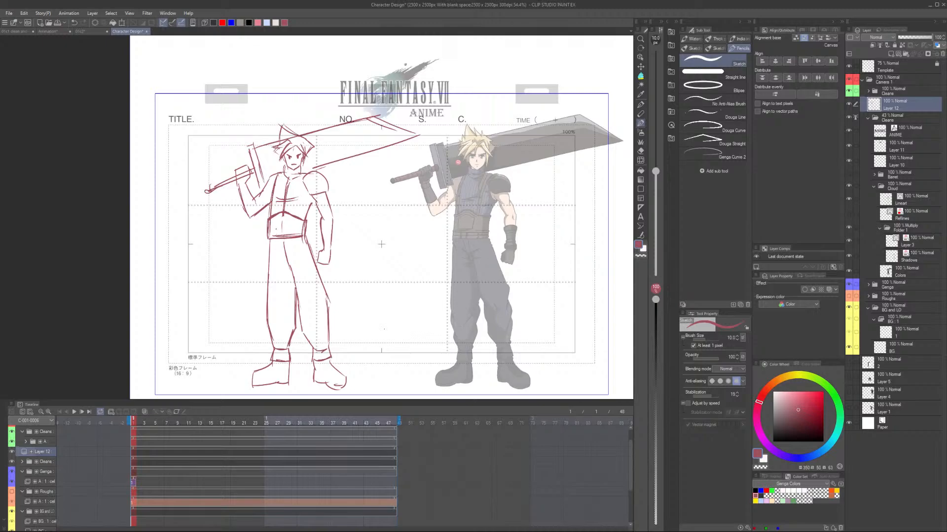
scroll(354, 319, "down", 2)
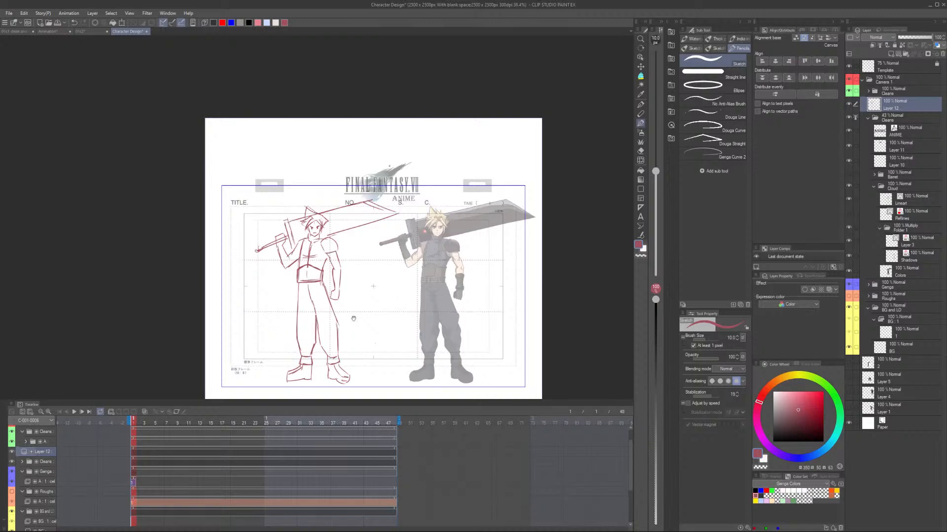
left_click_drag(354, 319, 349, 313)
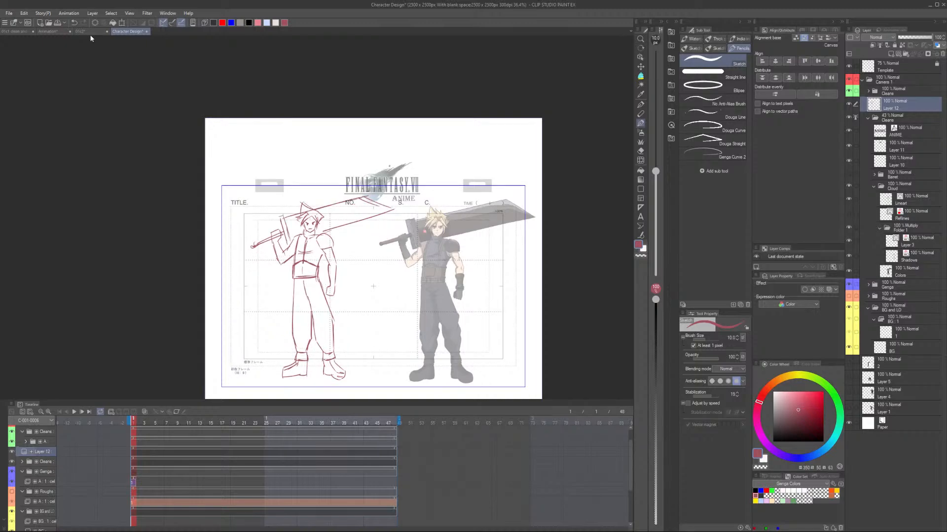
Switch to the cut with the Shinra train platform and play back its rough animation.
left_click(81, 32)
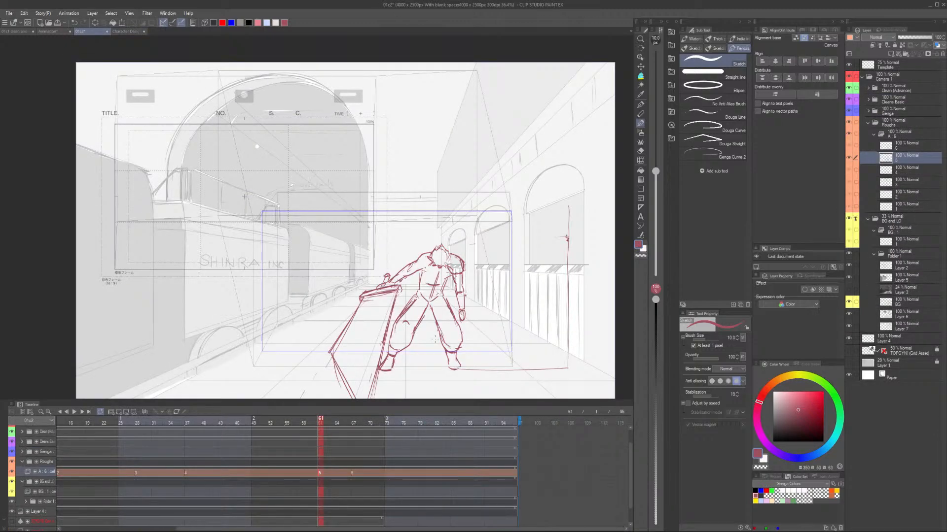
key("space")
left_click(107, 421)
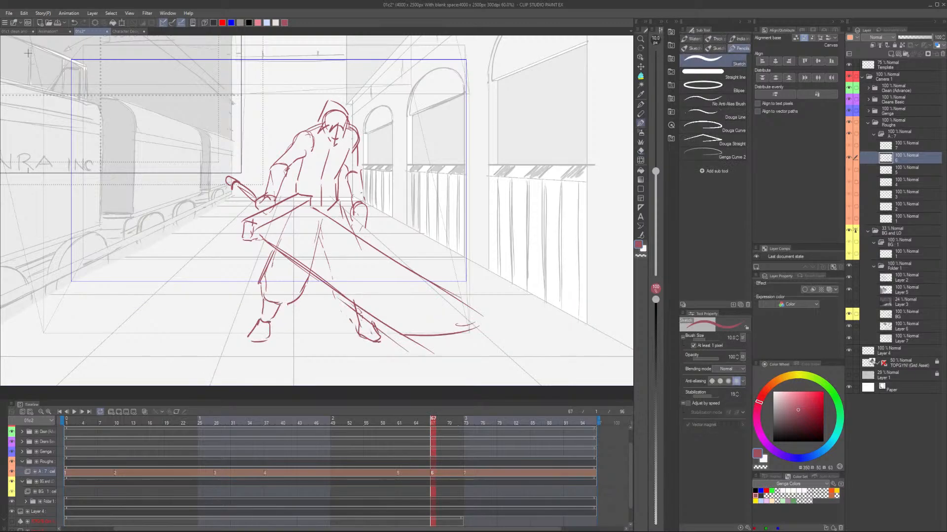
Compare rough cels 5 and 6, and on cel 7 at frame 73 sketch the second foot, waistline and start of the legs.
key("Left")
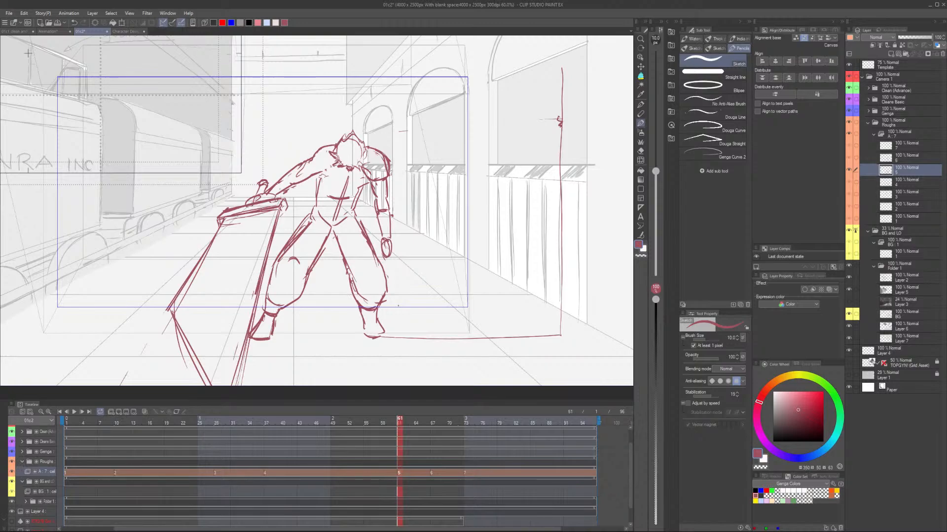
key("Right")
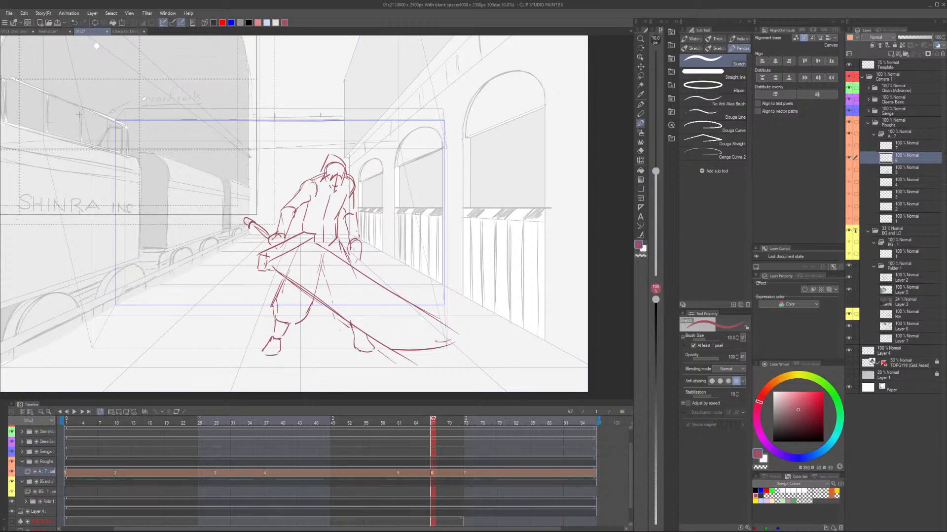
key("Right")
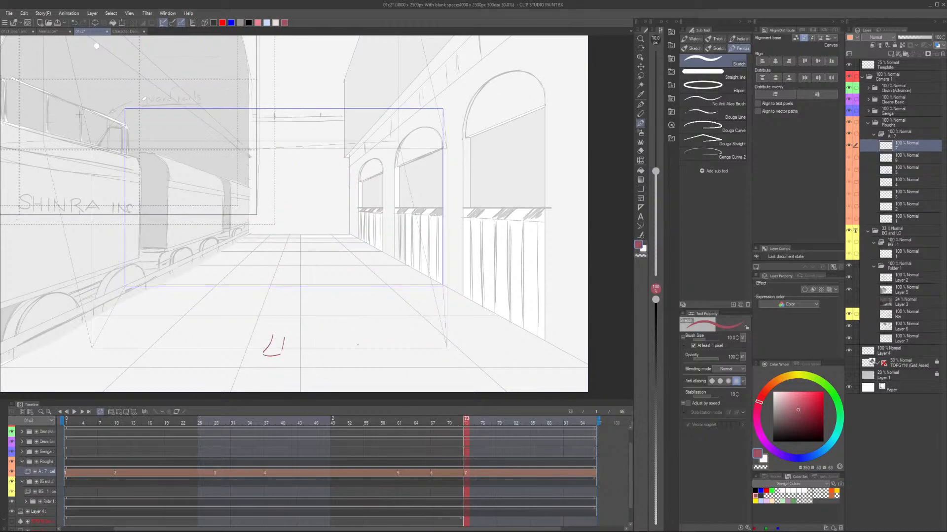
left_click_drag(357, 345, 382, 351)
left_click_drag(306, 237, 339, 236)
left_click_drag(320, 243, 320, 262)
left_click_drag(319, 244, 310, 298)
left_click_drag(301, 237, 284, 280)
key("e")
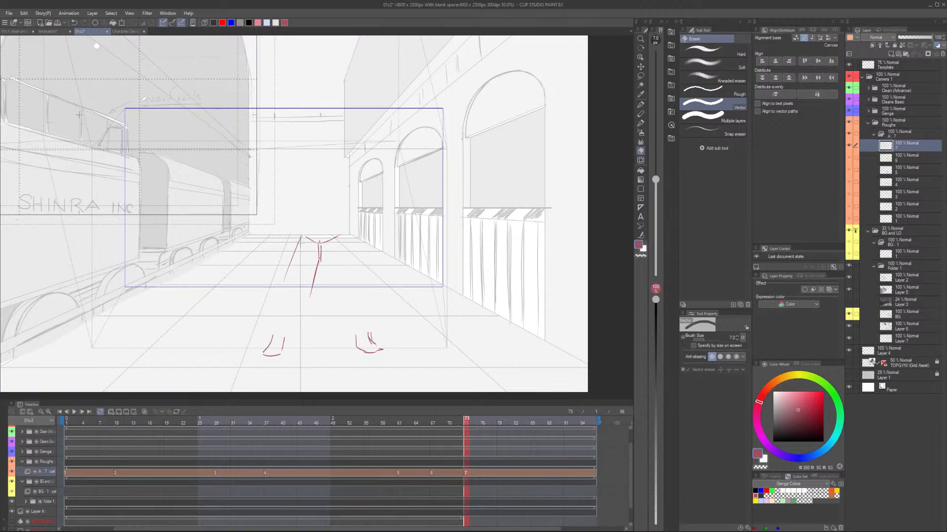
Sketch the figure's left-hand leg on cel 7 from hip to knee, with the trouser cuff and ankle joining the foot.
key("p")
left_click_drag(300, 237, 282, 284)
left_click_drag(279, 286, 278, 317)
left_click_drag(320, 258, 291, 325)
left_click_drag(278, 321, 289, 325)
left_click_drag(277, 321, 273, 337)
left_click_drag(289, 326, 287, 339)
Sketch the inner and outer contours of the right-hand leg with the Sketch pencil at size 15.
left_click_drag(320, 259, 332, 283)
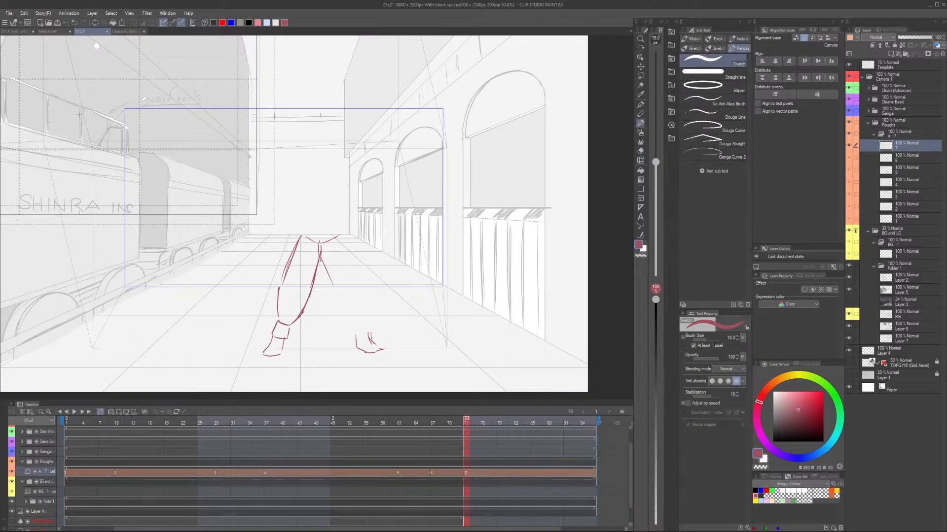
left_click_drag(339, 237, 360, 280)
left_click_drag(318, 258, 358, 323)
Add the facial centre line, mouth and brows inside the head outline on cel 7.
scroll(359, 300, "down", 2)
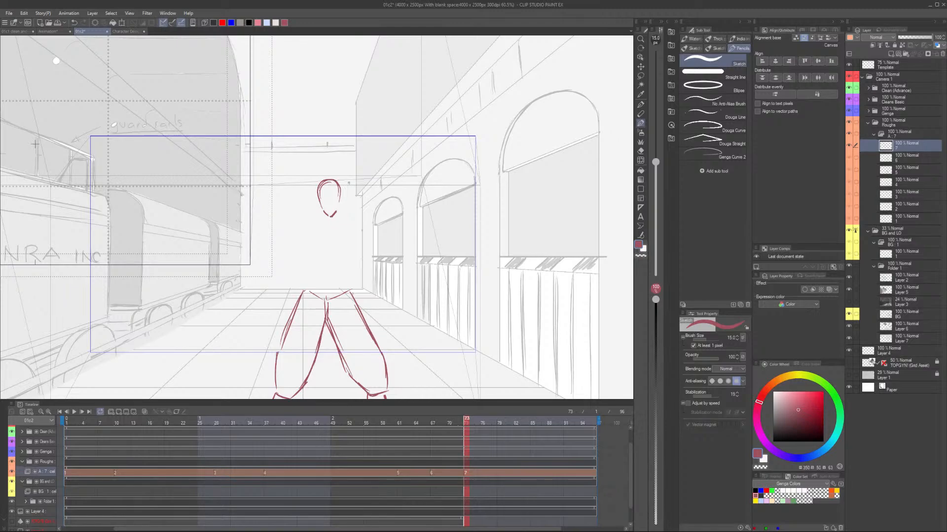
left_click_drag(330, 196, 330, 216)
left_click_drag(323, 207, 335, 209)
left_click_drag(324, 191, 329, 188)
left_click_drag(333, 192, 336, 189)
Sketch the spiky hair around the head, with the pointed top and the side strands.
left_click_drag(326, 167, 314, 188)
left_click_drag(327, 167, 341, 187)
left_click_drag(325, 188, 312, 207)
left_click_drag(324, 201, 308, 212)
left_click_drag(324, 182, 297, 199)
left_click_drag(334, 182, 351, 207)
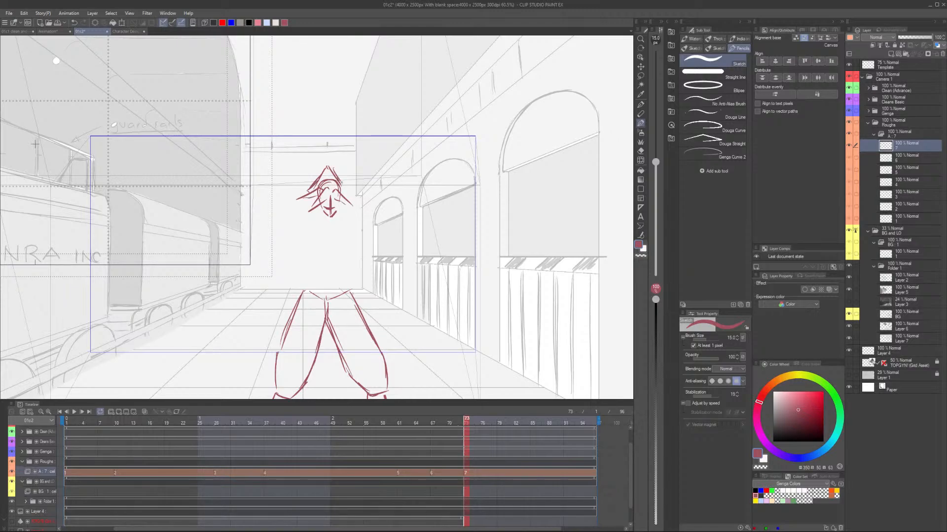
Select the head with the Lasso, shift it slightly to the right and deselect it.
key("m")
left_click_drag(367, 189, 352, 206)
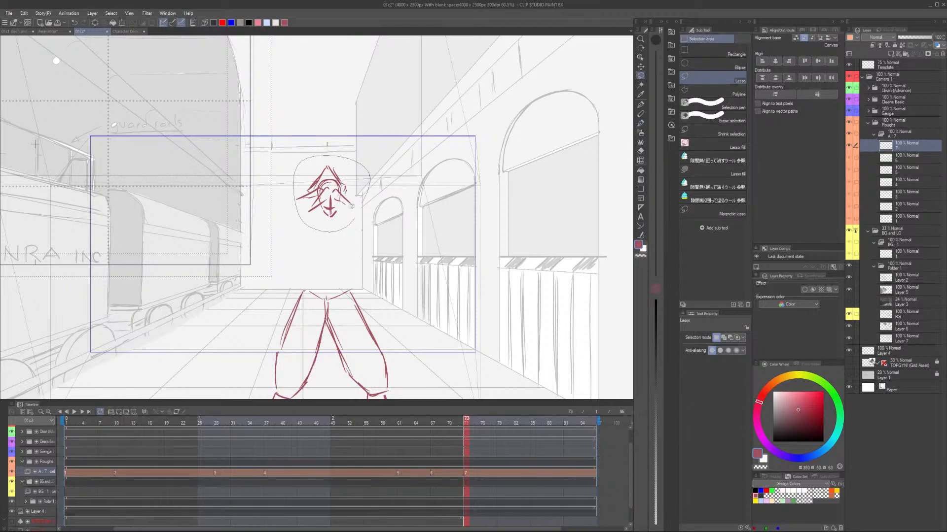
key("ctrl+d")
key("p")
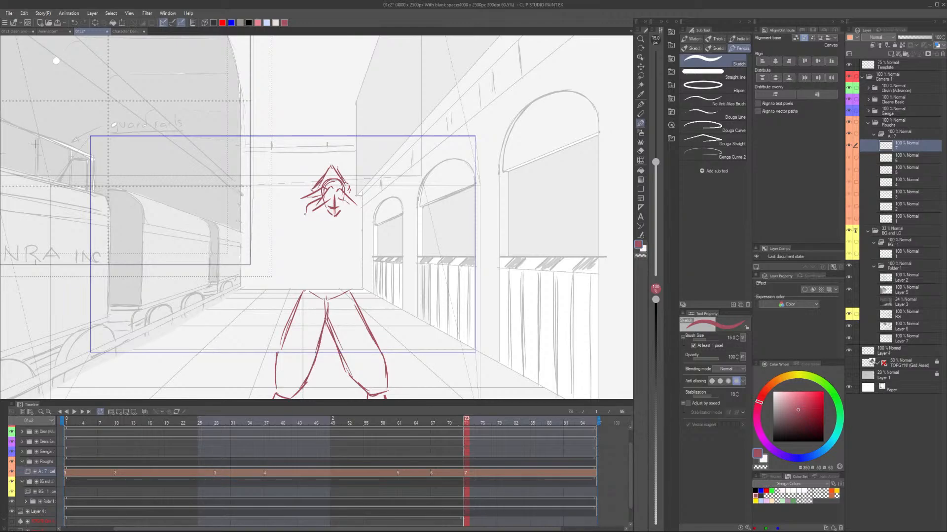
Lengthen the thighs on cel 7 with Free Transform, erase the overlapping lines and redraw the inner leg lines.
key("e")
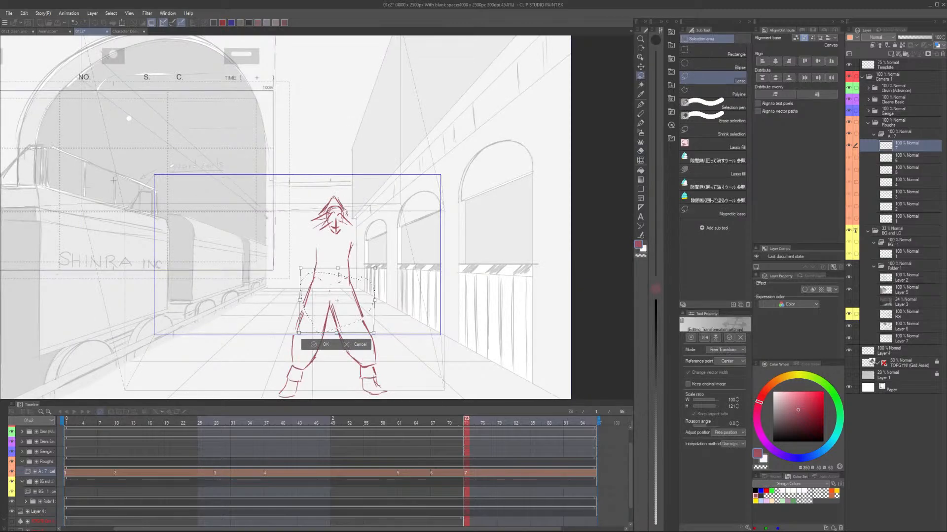
key("e")
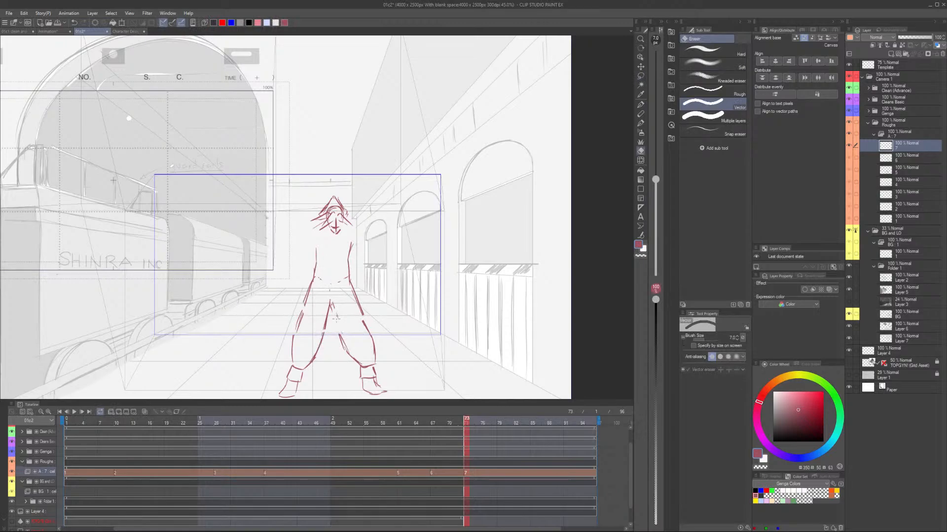
key("p")
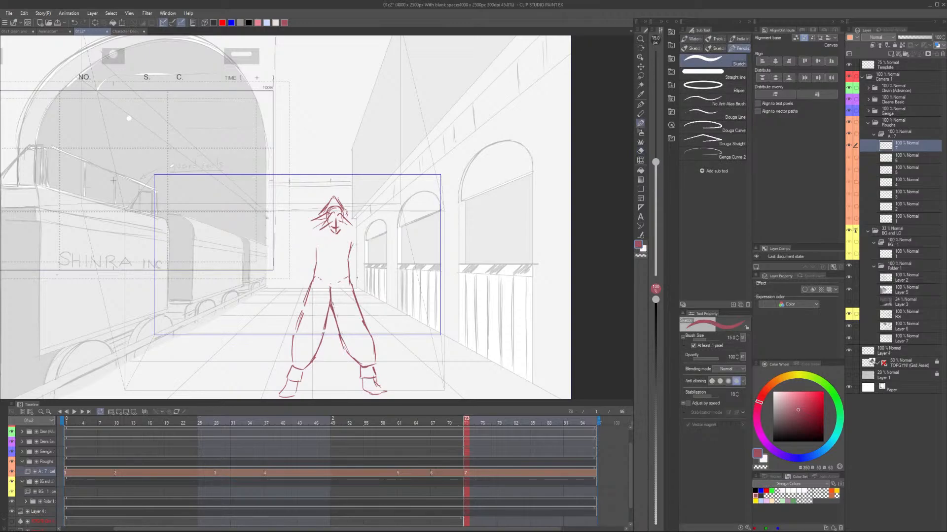
scroll(345, 228, "up", 4)
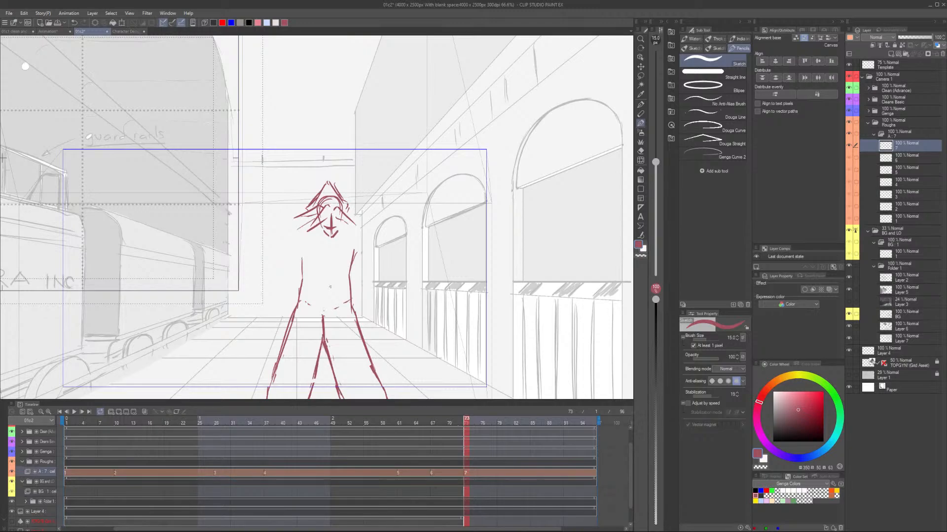
Sketch the waistline, adjust the crotch lines, and add the torso lines and shoulders on cel 7, using cel 6 as reference.
scroll(330, 287, "up", 1)
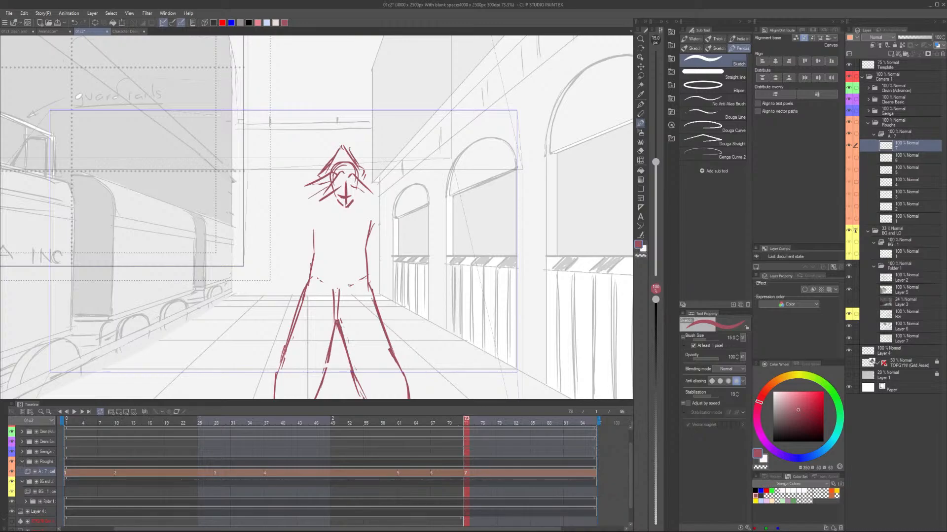
key("m")
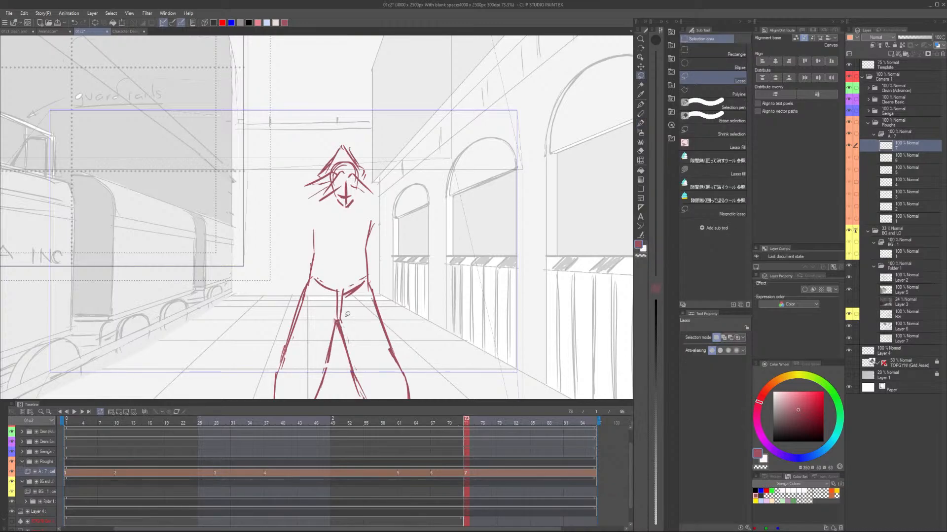
key("p")
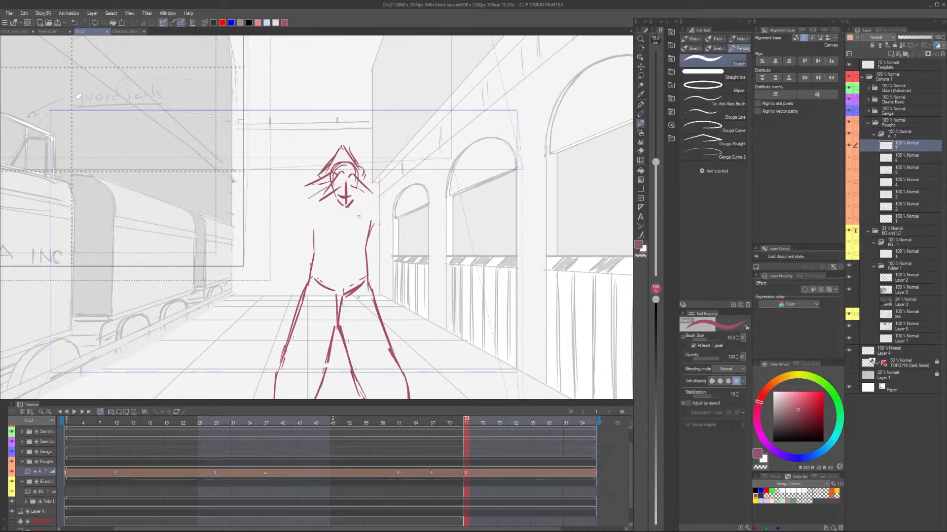
key("Left")
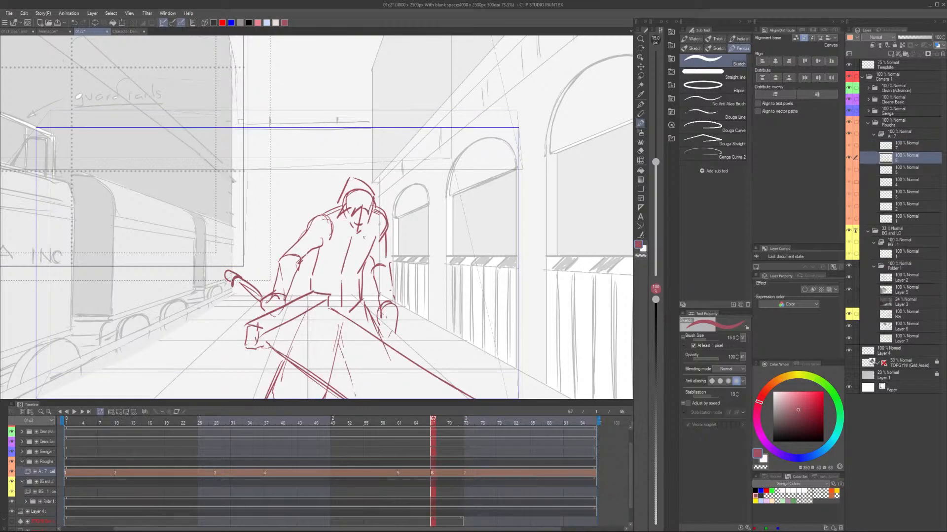
key("Right")
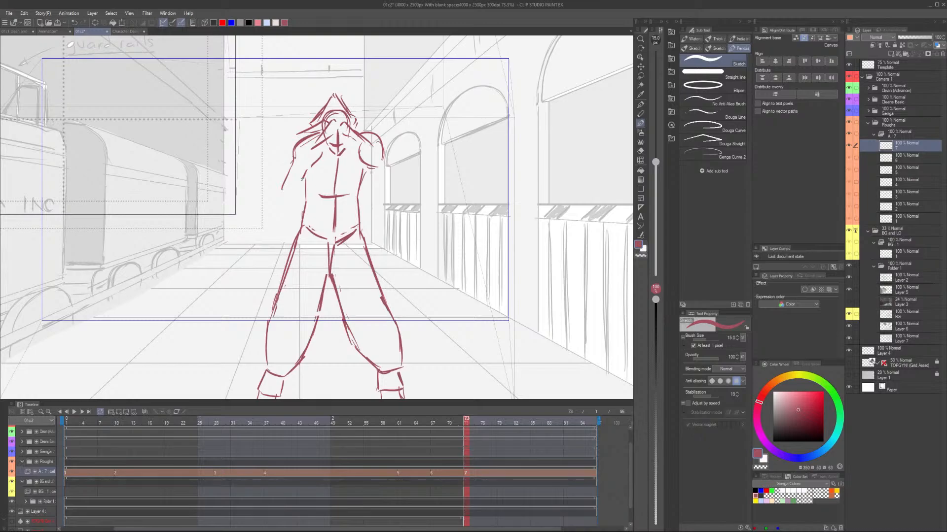
left_click_drag(294, 146, 285, 198)
left_click_drag(303, 170, 297, 195)
key("ctrl+z")
key("ctrl+z")
Sketch the left-hand arm with its gripping hand, and the sword with hilt, guard and long blade across the hips.
left_click_drag(302, 137, 282, 197)
left_click_drag(311, 146, 298, 201)
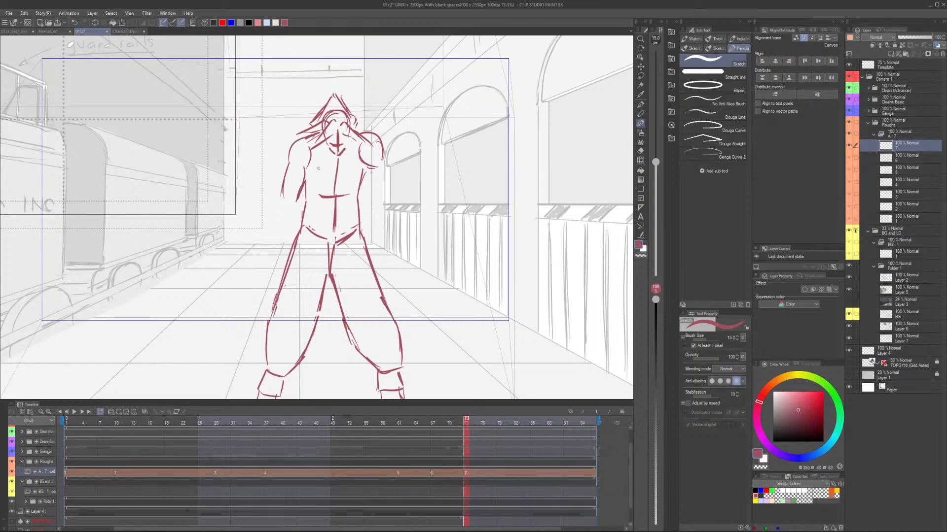
left_click_drag(298, 193, 284, 238)
left_click_drag(285, 236, 292, 238)
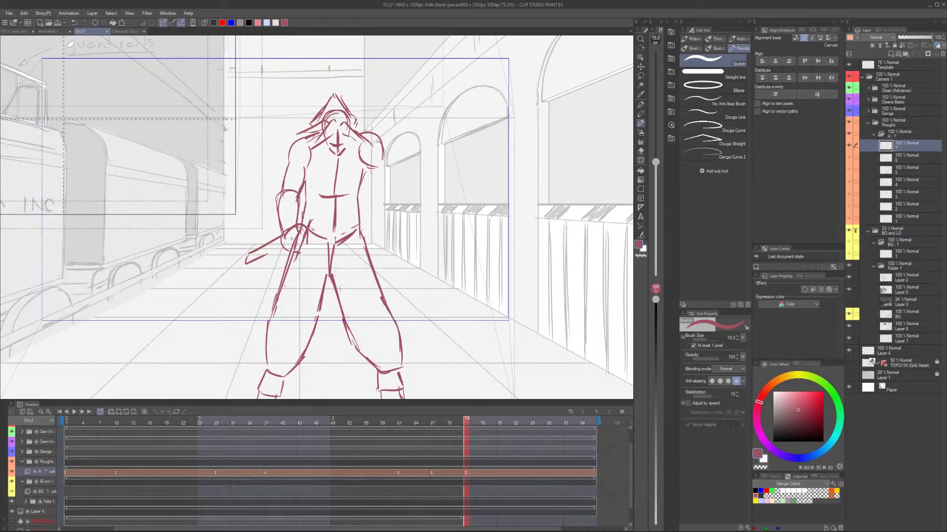
key("Left")
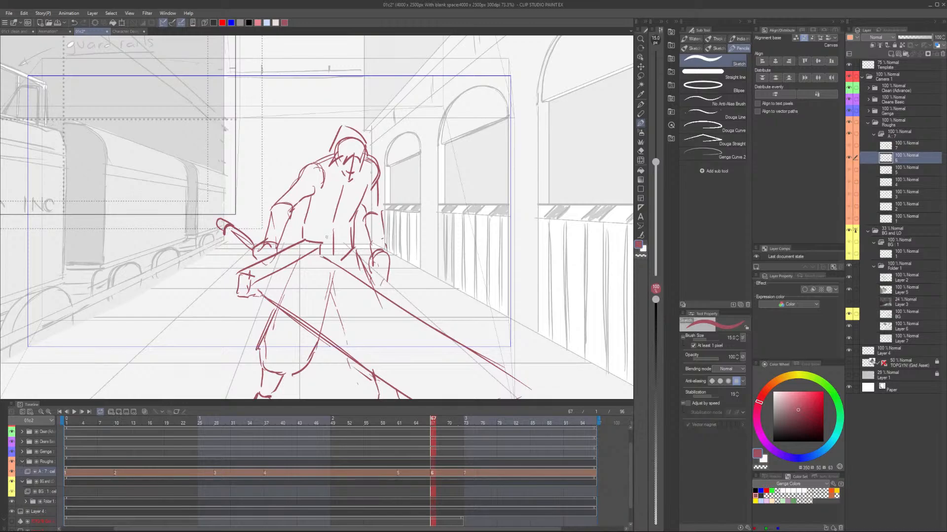
key("Right")
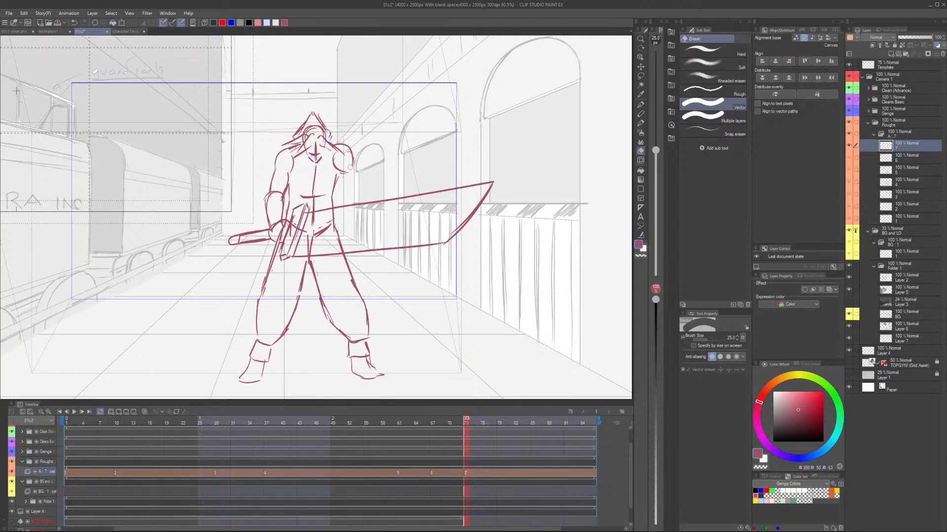
Sketch the right-hand arm on cel 7 with the Sketch pencil, from the shoulder down to the forearm behind the blade.
scroll(349, 166, "up", 2)
key("p")
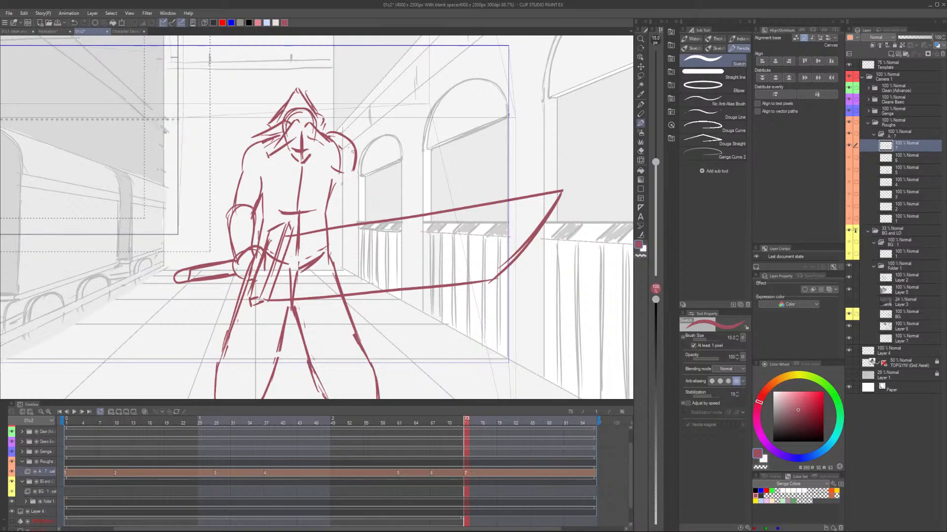
left_click_drag(352, 174, 356, 222)
scroll(356, 221, "down", 5)
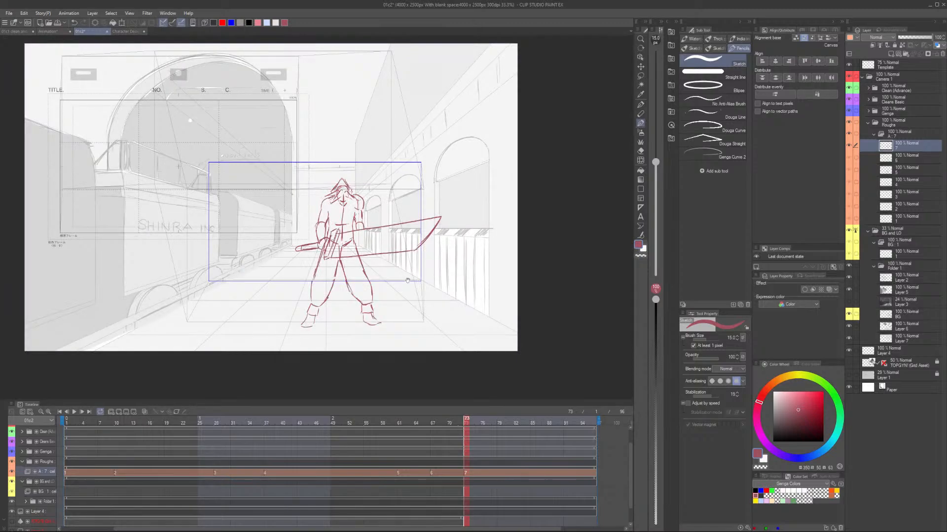
scroll(346, 210, "up", 5)
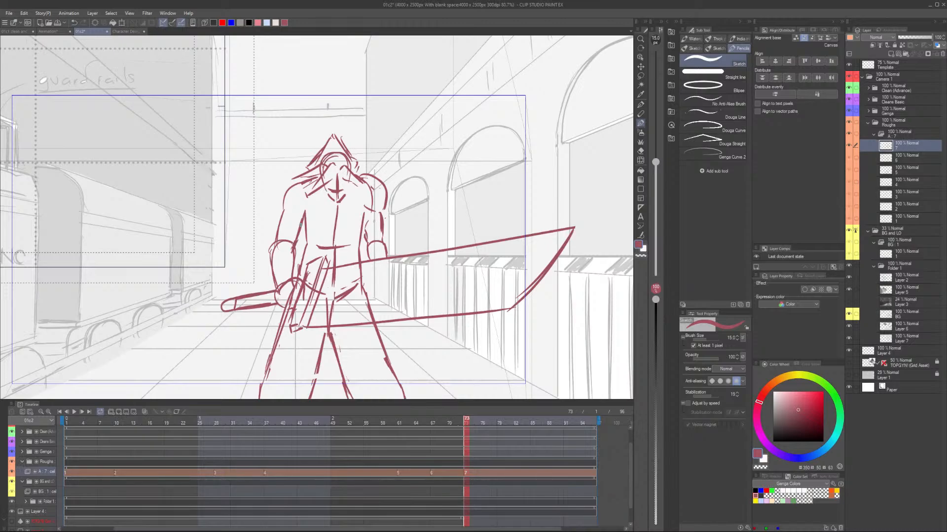
scroll(300, 225, "down", 3)
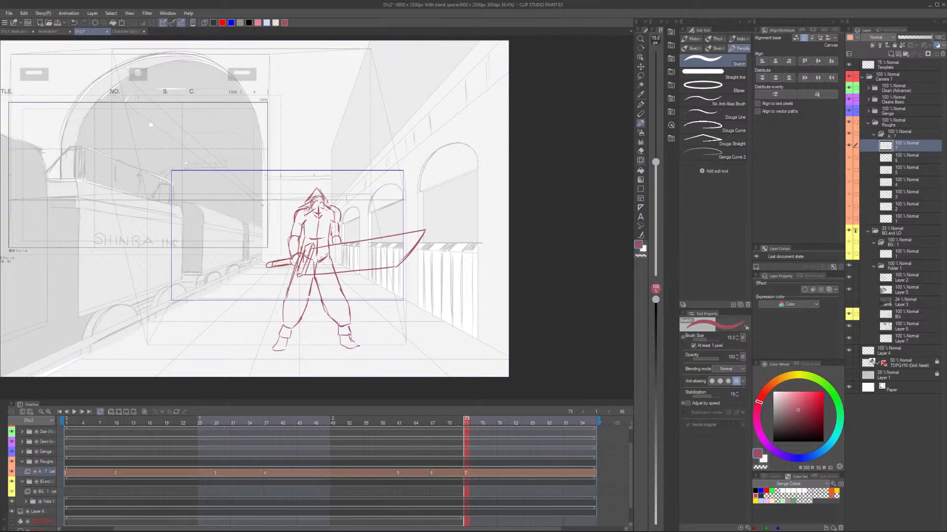
Select the left-hand arm and sword hilt with the Lasso, rotate them slightly with Scale/Rotate, apply and deselect.
scroll(341, 226, "up", 3)
key("m")
left_click_drag(264, 206, 153, 299)
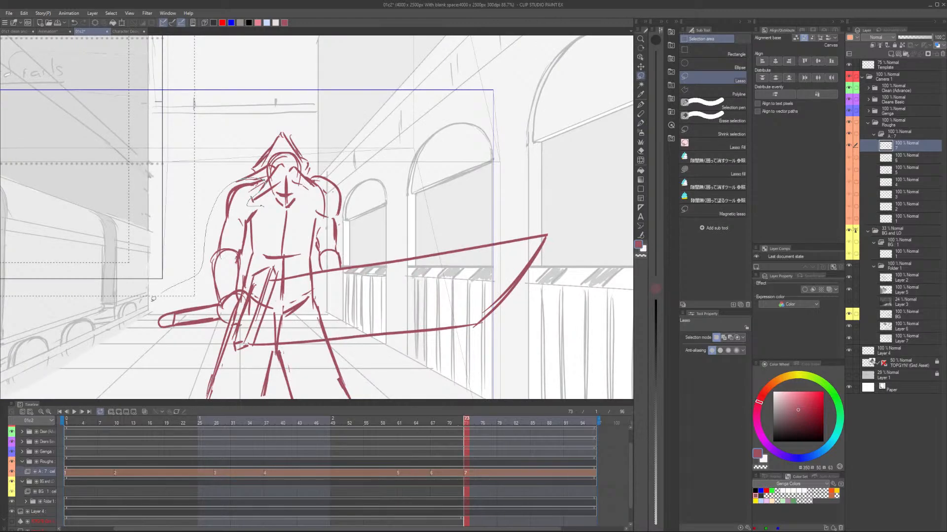
left_click_drag(154, 299, 268, 348)
key("ctrl+t")
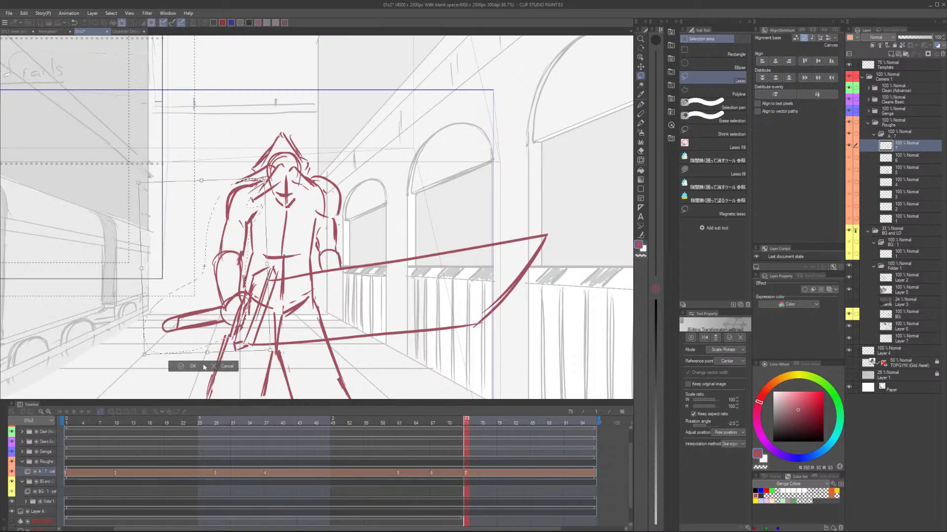
left_click(194, 367)
key("ctrl+d")
Play back the cut through the camera frame to review the timing of the rough poses.
scroll(365, 241, "down", 4)
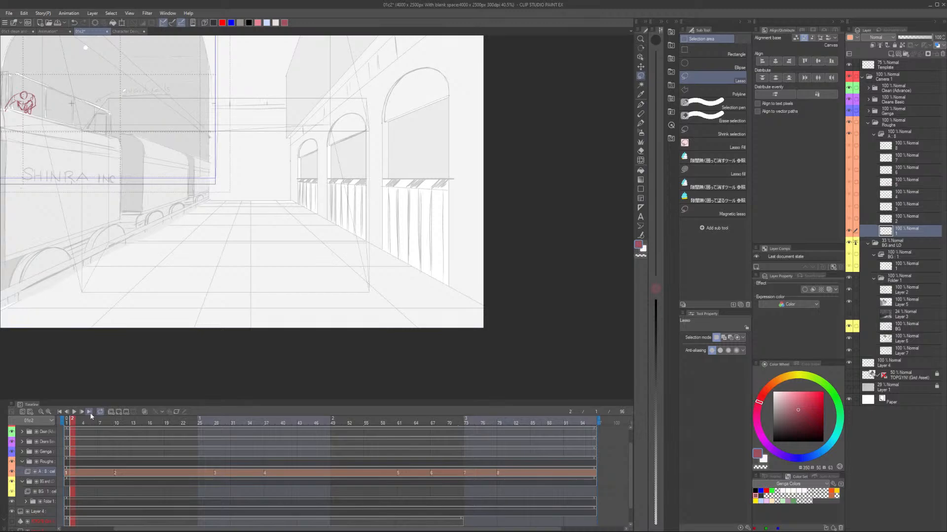
left_click(74, 413)
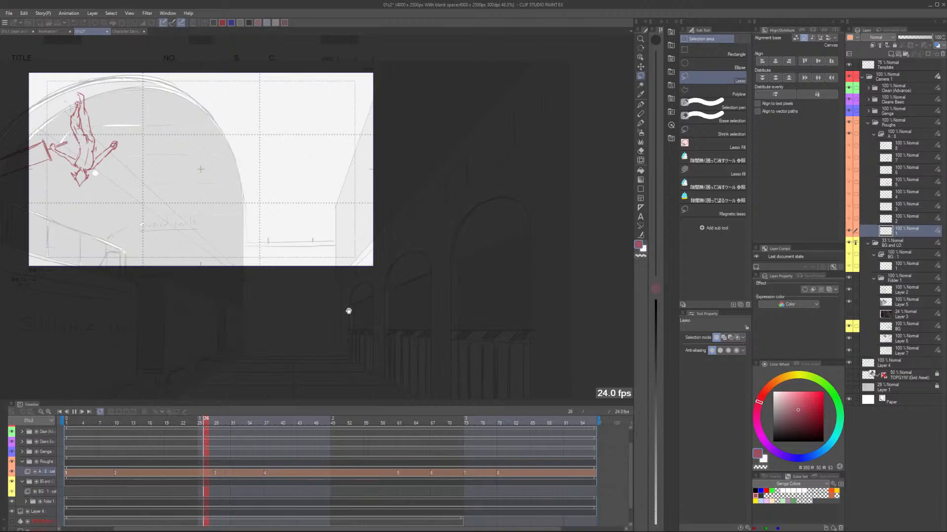
left_click_drag(349, 311, 318, 286)
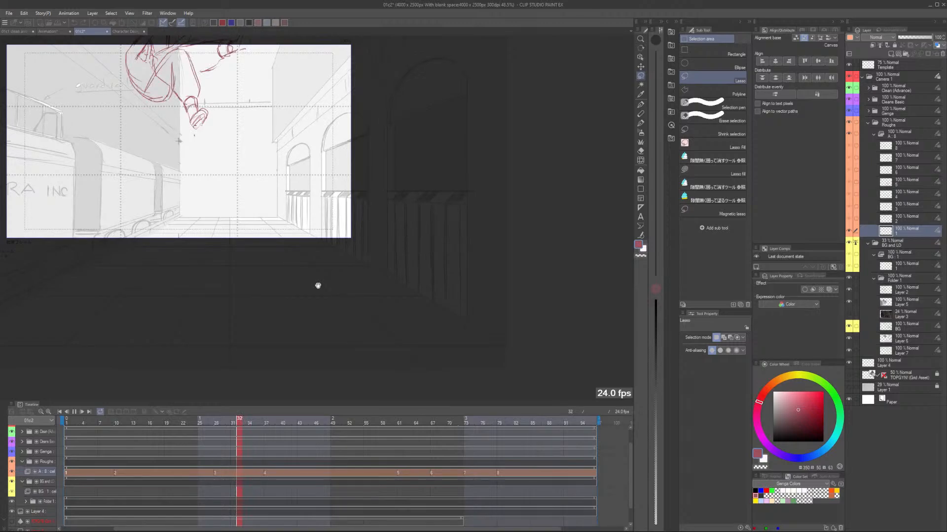
key("space")
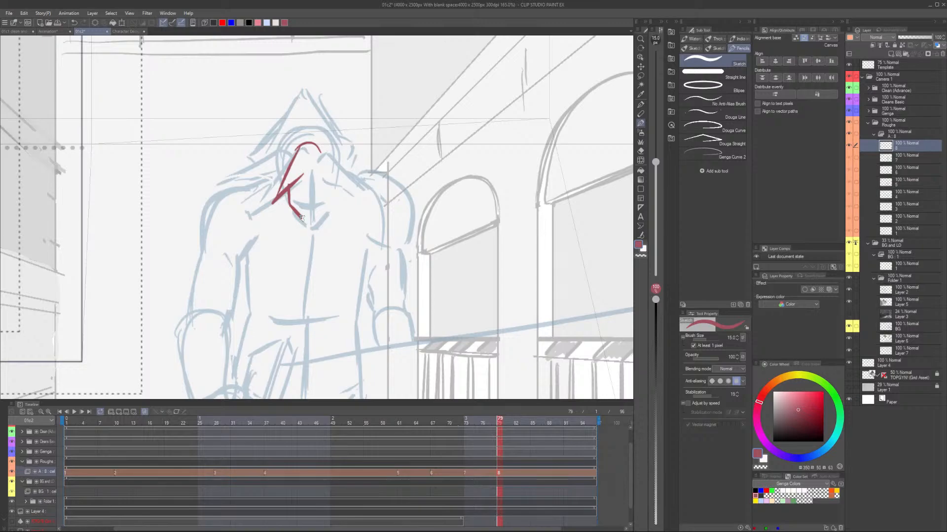
Sketch the jaw, facial centre line and mouth of the raised head on cel 8 over the onion skin.
left_click_drag(302, 218, 314, 227)
left_click_drag(336, 190, 314, 227)
left_click_drag(312, 174, 312, 216)
left_click_drag(299, 204, 318, 204)
Sketch the spiky hair on cel 8, with the pointed top and the jagged outer strands on both sides.
left_click_drag(327, 134, 365, 171)
left_click_drag(288, 116, 239, 151)
left_click_drag(230, 159, 260, 156)
left_click_drag(306, 75, 278, 111)
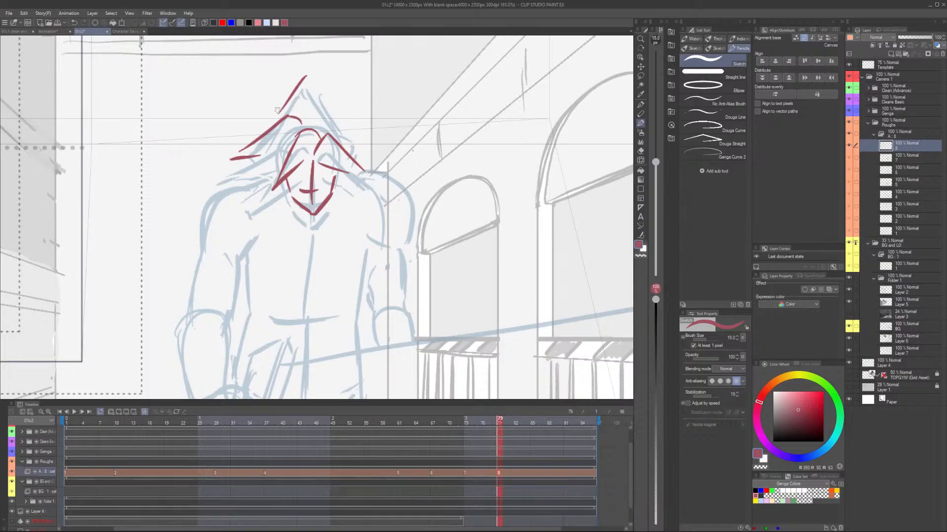
left_click_drag(285, 102, 267, 121)
left_click_drag(310, 68, 341, 120)
left_click_drag(340, 120, 347, 133)
left_click_drag(351, 143, 362, 148)
Add the side strands of hair and the left-hand edge of the face on cel 8.
left_click_drag(336, 178, 292, 198)
left_click_drag(287, 152, 246, 190)
left_click_drag(246, 189, 266, 180)
left_click_drag(284, 180, 292, 208)
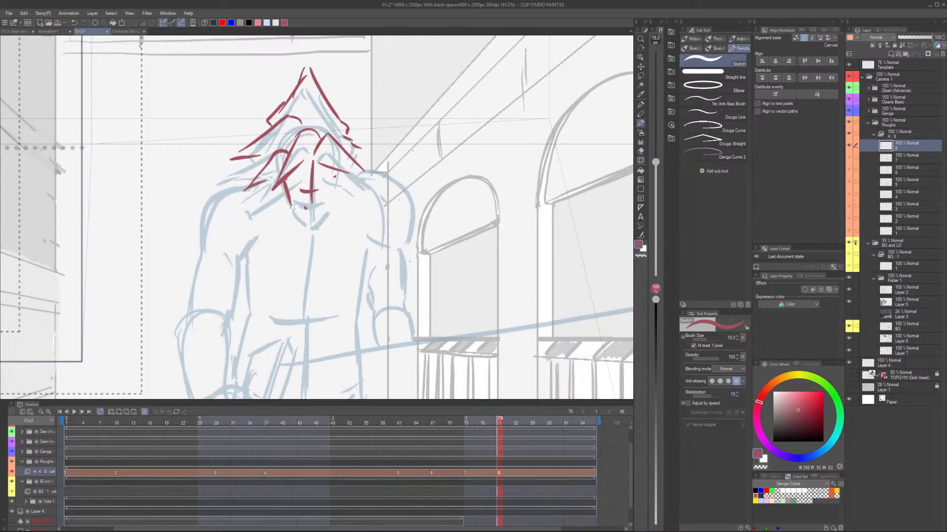
Sketch the arms, gripping hand and torso on cel 8 while comparing with cel 7, and turn off onion skin.
key("comma")
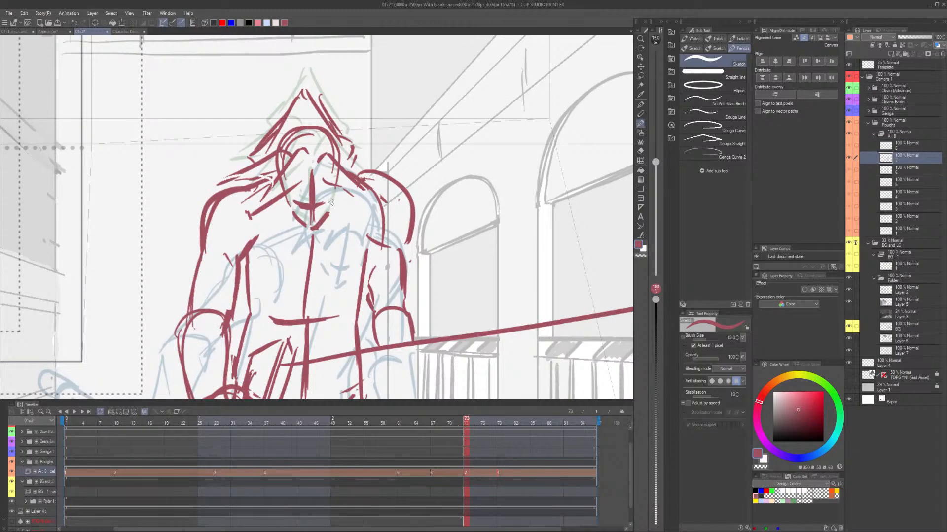
key("period")
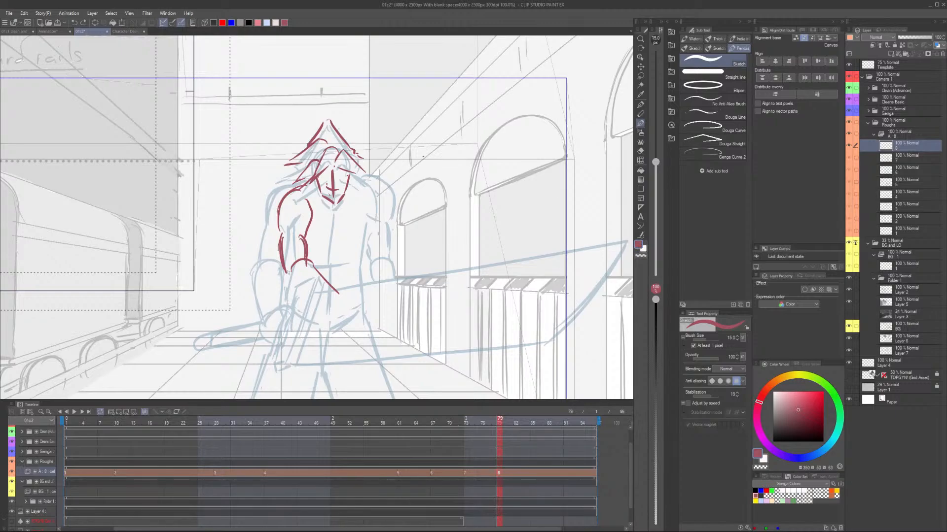
key("Left")
key("Left")
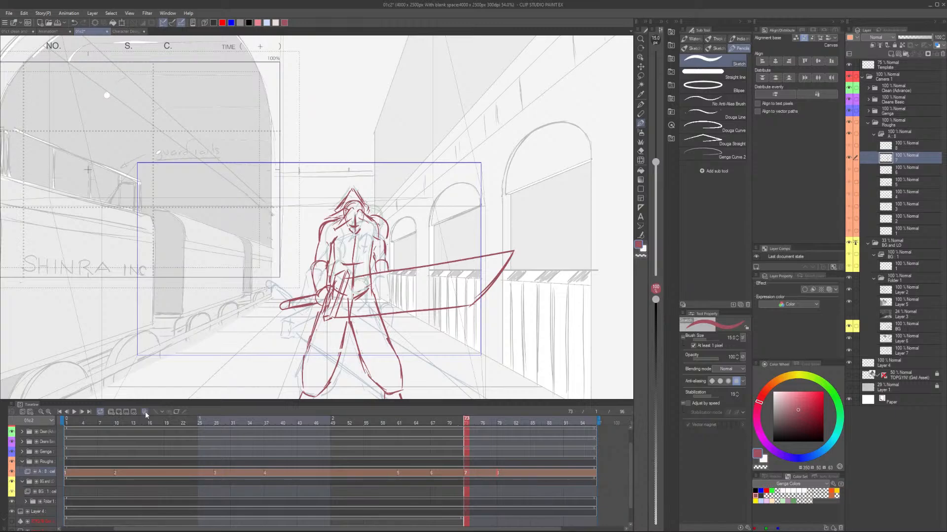
left_click(144, 412)
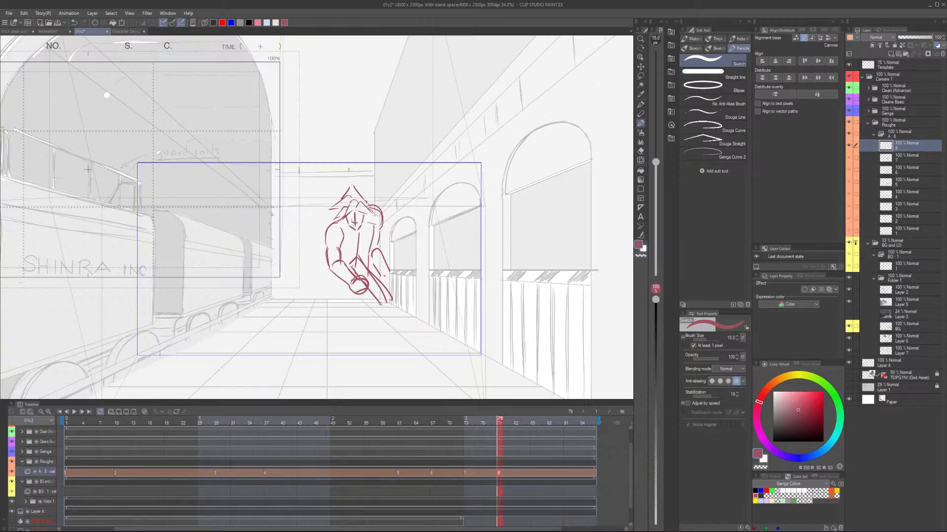
Sketch the sword on cel 8, with the hilt below the hands and the long blade raised diagonally to the right.
left_click_drag(380, 304, 390, 308)
left_click_drag(349, 291, 300, 327)
left_click_drag(351, 295, 308, 329)
left_click_drag(301, 326, 307, 329)
left_click_drag(362, 259, 471, 187)
left_click_drag(362, 262, 477, 186)
left_click_drag(482, 176, 482, 217)
left_click_drag(482, 219, 405, 284)
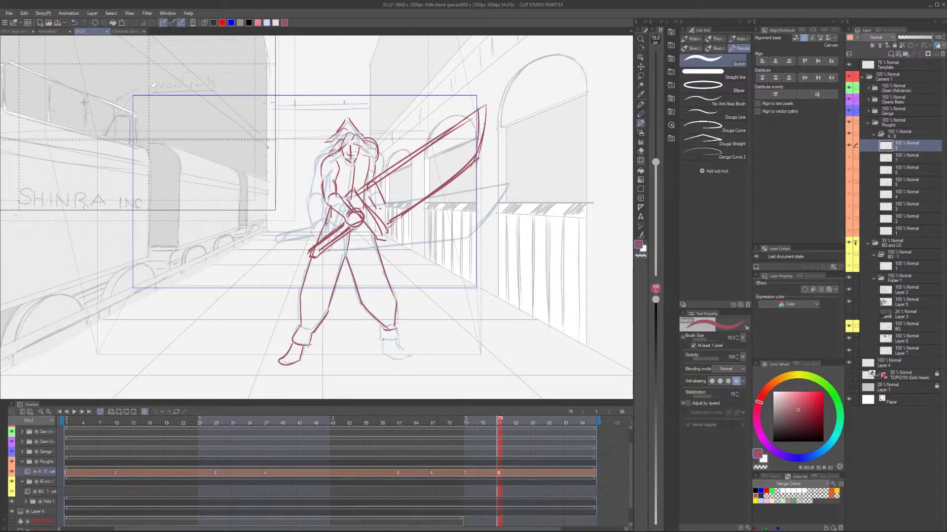
Scrub back along the timeline to check the motion between the rough poses.
left_click_drag(466, 423, 271, 424)
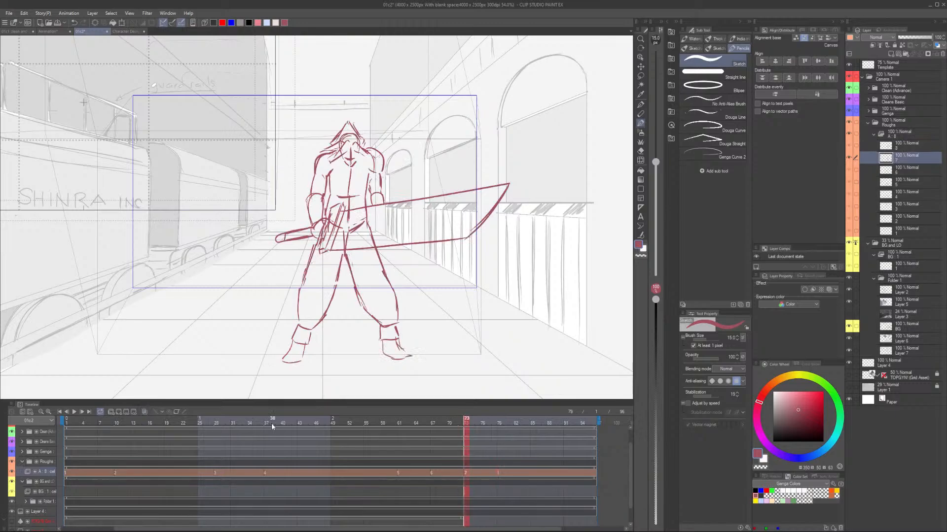
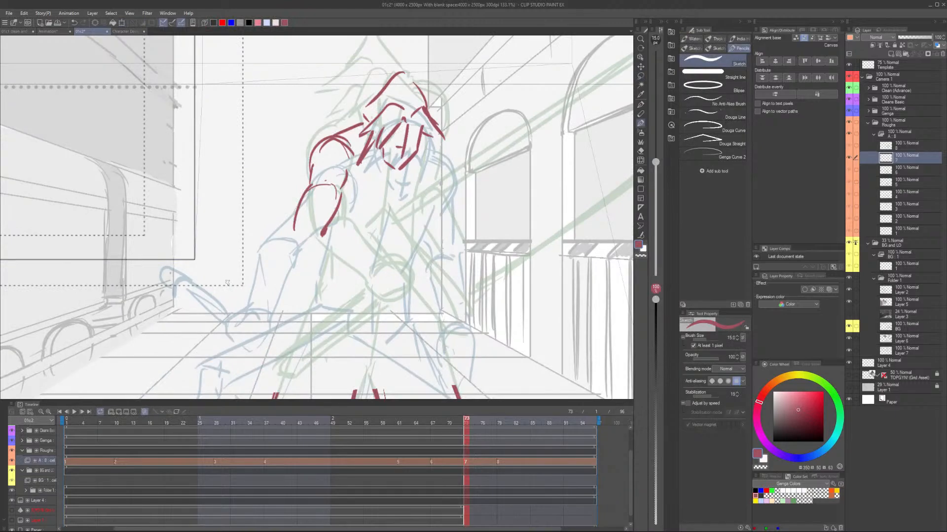
Rework Cloud's pose on cel 7 with the sword extended sideways, comparing with cel 6, and play back the cut.
key("Left")
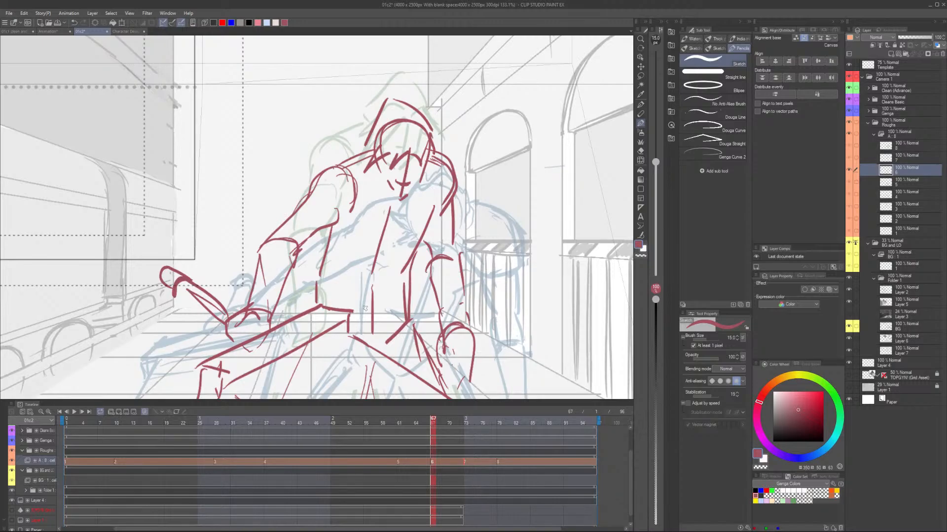
key("Right")
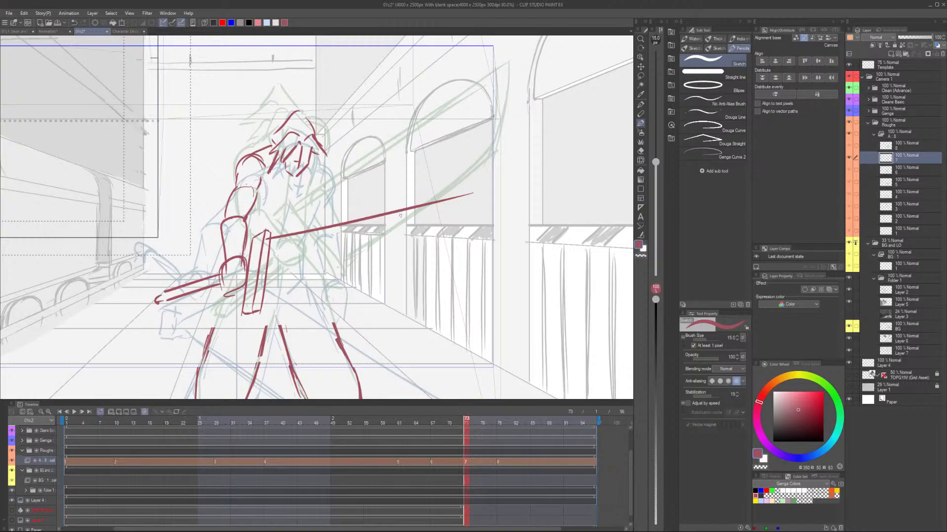
key("ctrl+0")
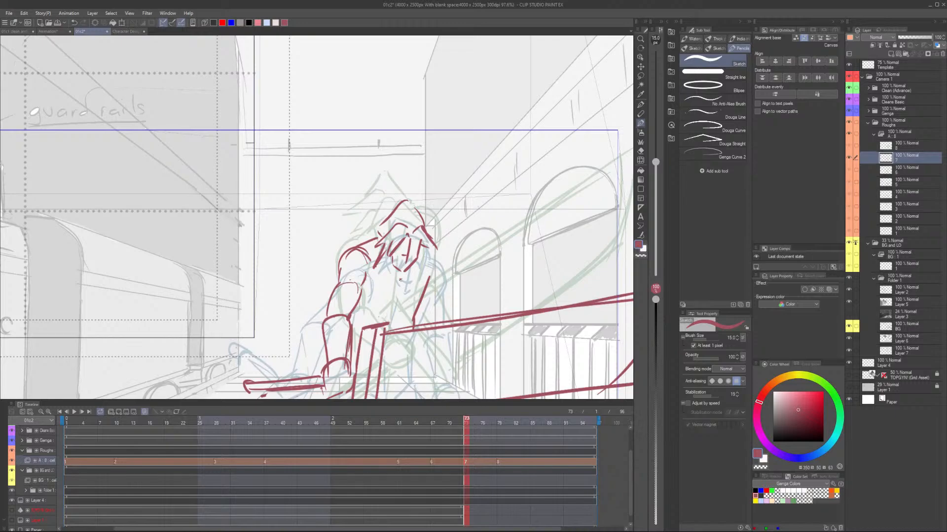
scroll(386, 231, "up", 1)
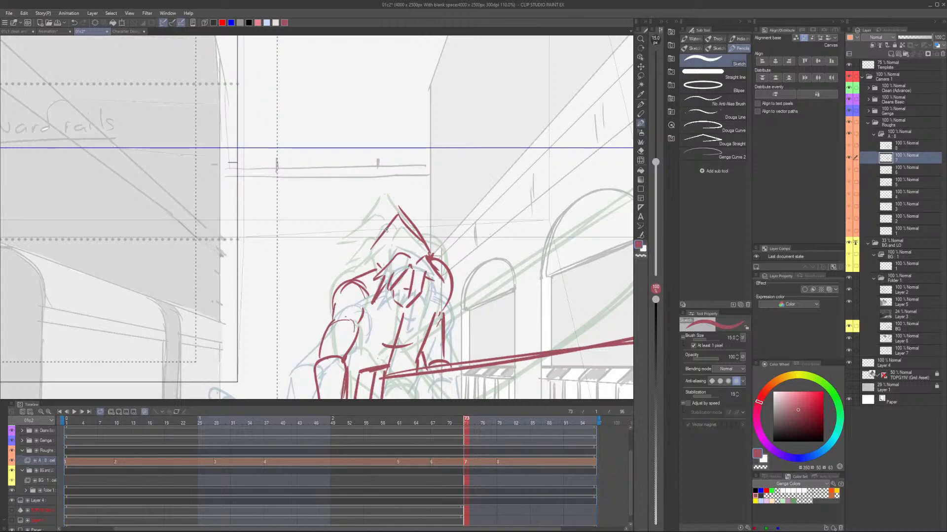
key("space")
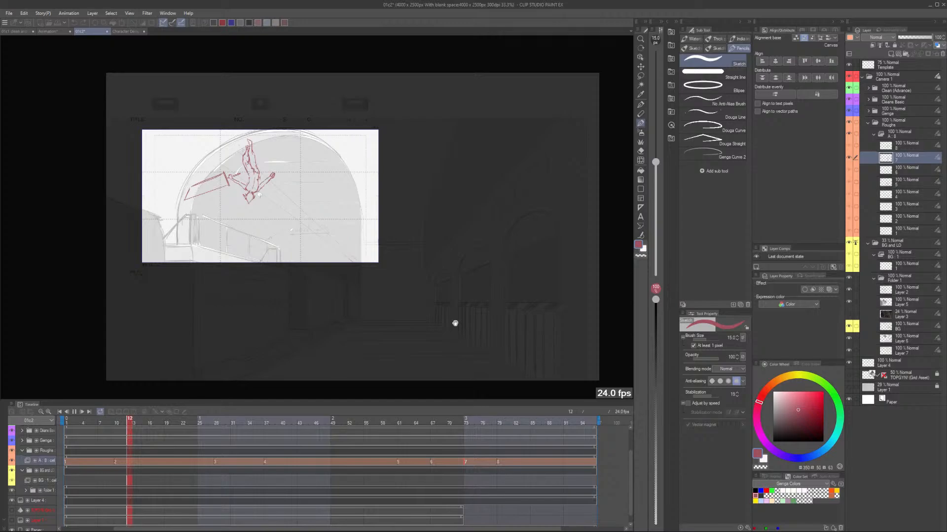
Add cel 9 at frame 85 on the Roughs track and play the cut from its first frame.
left_click(535, 466)
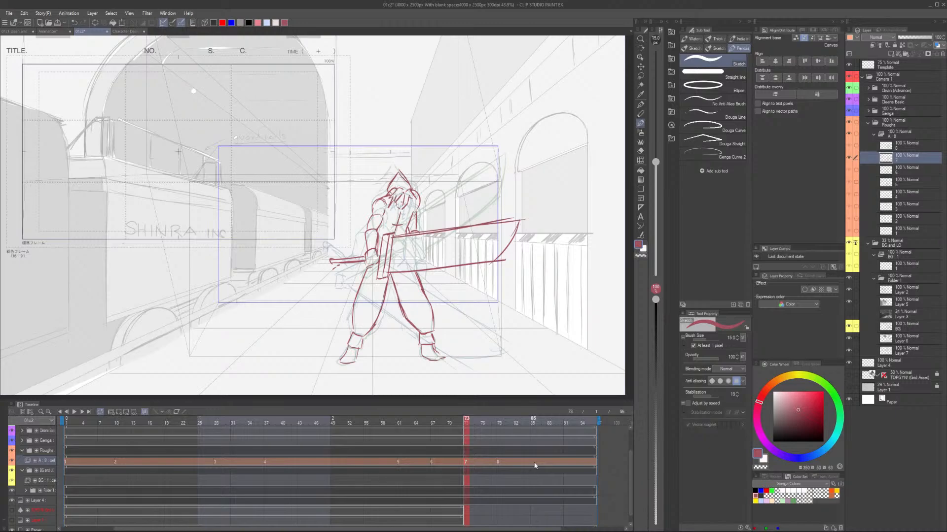
left_click(534, 465)
left_click(118, 412)
left_click(67, 419)
left_click(74, 412)
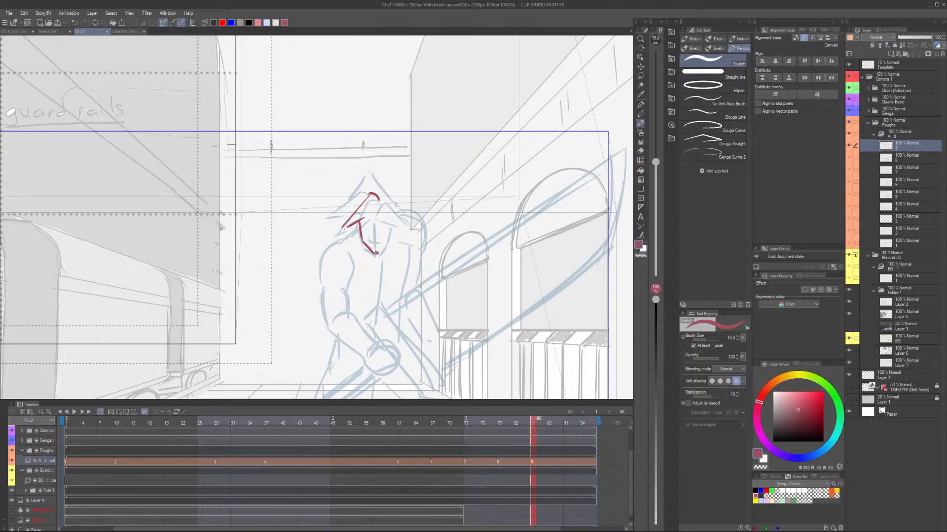
Sketch the face outline and the spiky hair on both sides of the head on cel 9.
left_click_drag(376, 253, 389, 234)
left_click_drag(365, 196, 332, 218)
left_click_drag(332, 217, 348, 215)
left_click_drag(389, 198, 398, 219)
left_click_drag(398, 219, 400, 246)
left_click_drag(400, 246, 391, 228)
left_click_drag(383, 214, 391, 228)
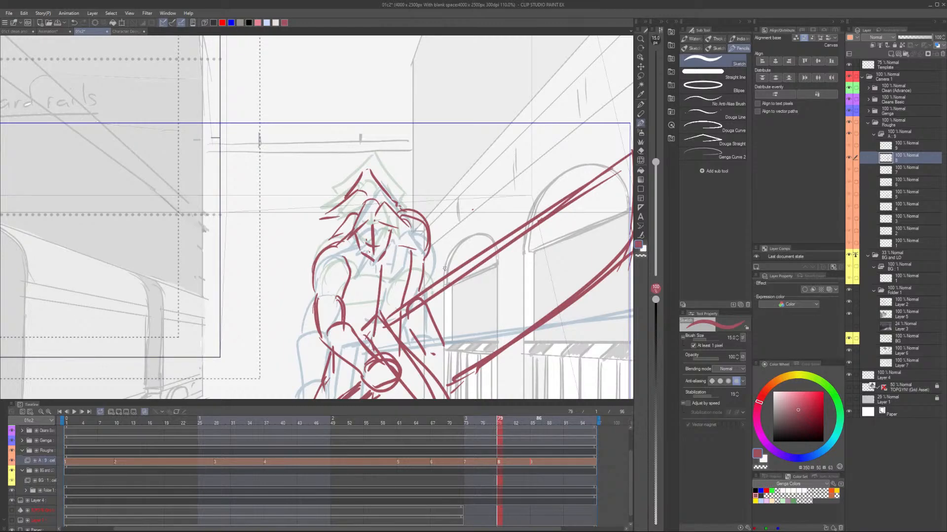
Compare cel 9 with cel 8, erase stray shoulder lines and refine the side of the upper arm.
key("Right")
key("e")
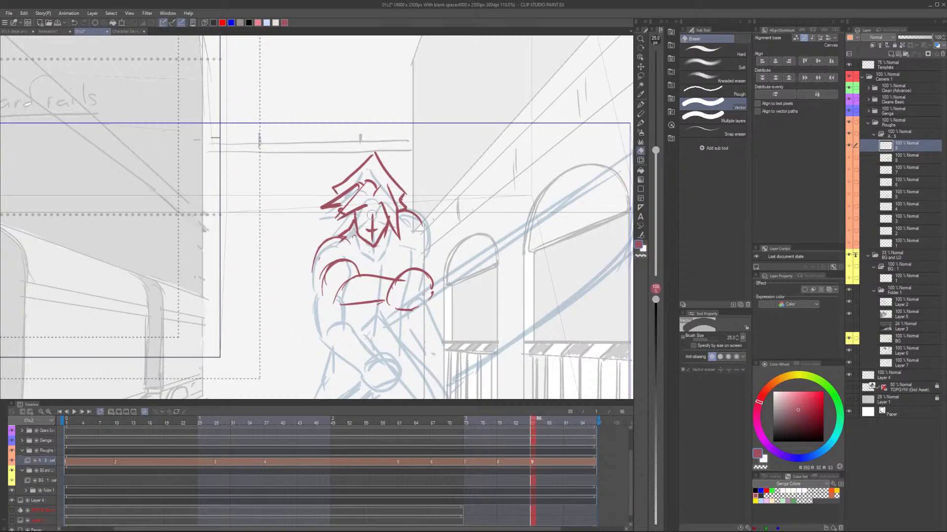
left_click_drag(410, 209, 423, 226)
key("b")
left_click_drag(323, 290, 334, 305)
scroll(439, 220, "down", 4)
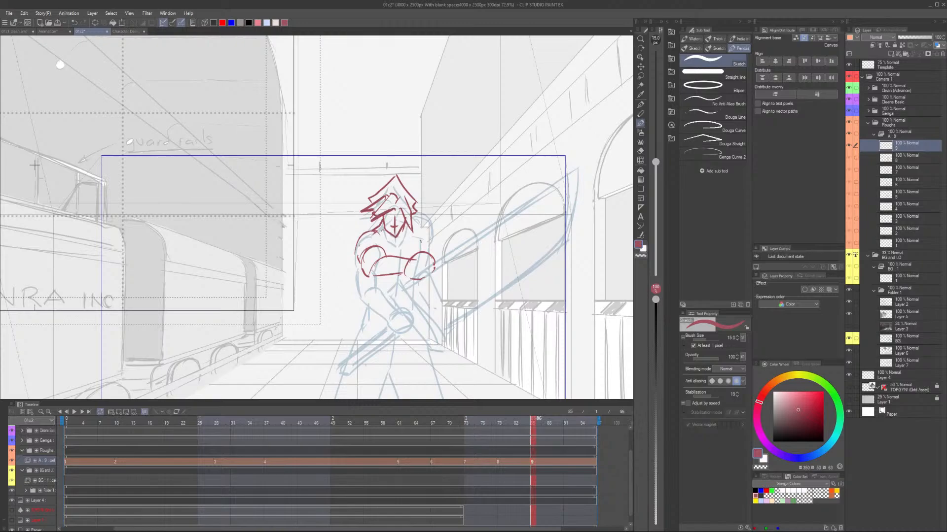
Sketch the torso side and the sword's diagonal handle and guard across the chest on cel 9.
left_click_drag(421, 240, 419, 252)
left_click_drag(369, 276, 362, 319)
left_click_drag(407, 277, 378, 314)
left_click_drag(412, 279, 384, 318)
left_click_drag(405, 241, 396, 250)
left_click_drag(404, 240, 465, 253)
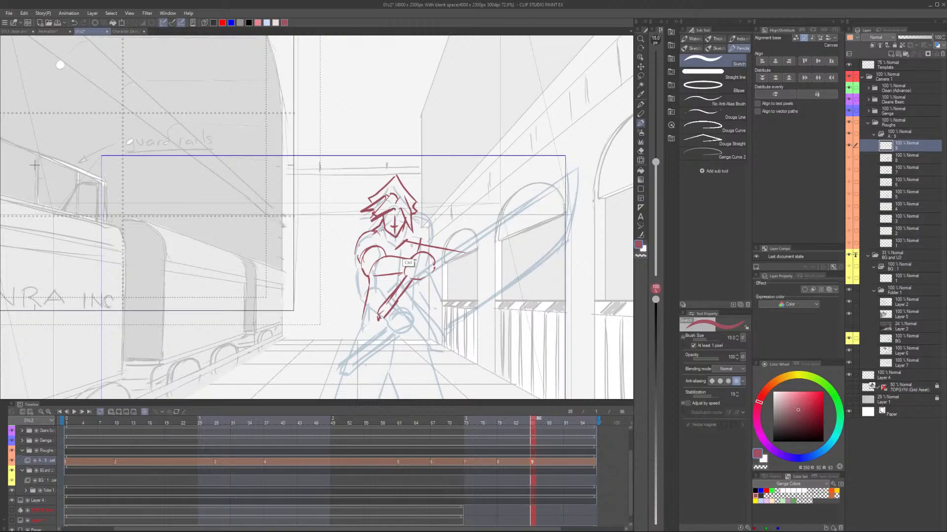
Sketch the sword's two long blade edges on cel 9, raised diagonally up to the right past the head.
scroll(411, 245, "down", 2)
left_click_drag(413, 314, 466, 254)
left_click_drag(372, 304, 468, 211)
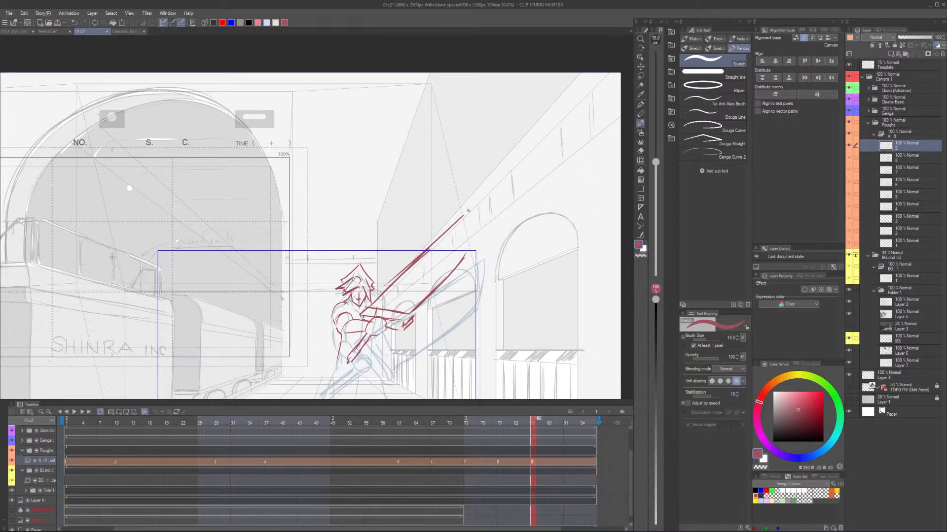
scroll(468, 210, "up", 1)
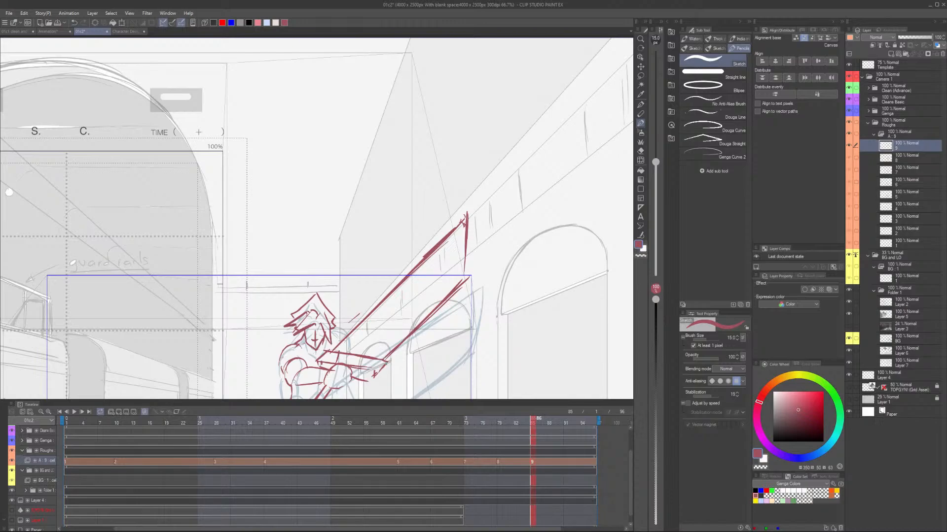
key("e")
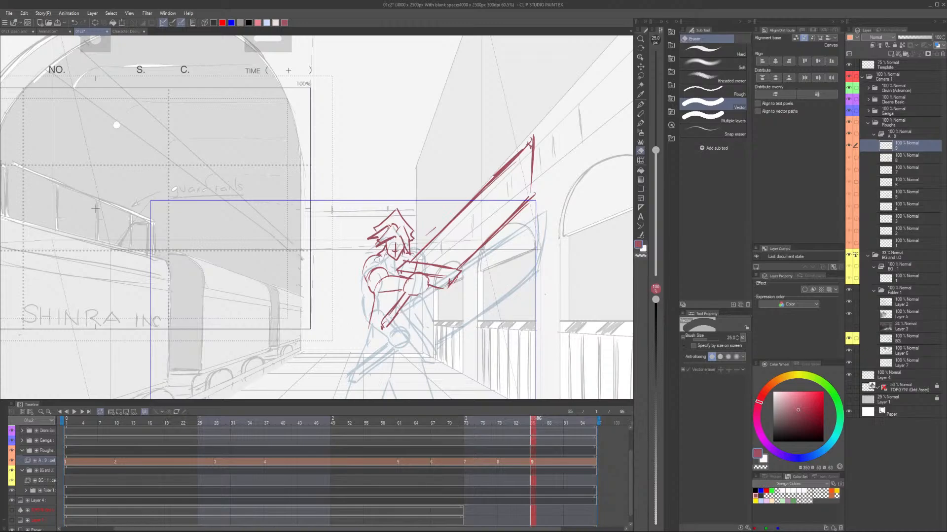
key("p")
Sketch the lower torso, the waistline and the start of the legs on cel 9.
left_click_drag(394, 336, 392, 294)
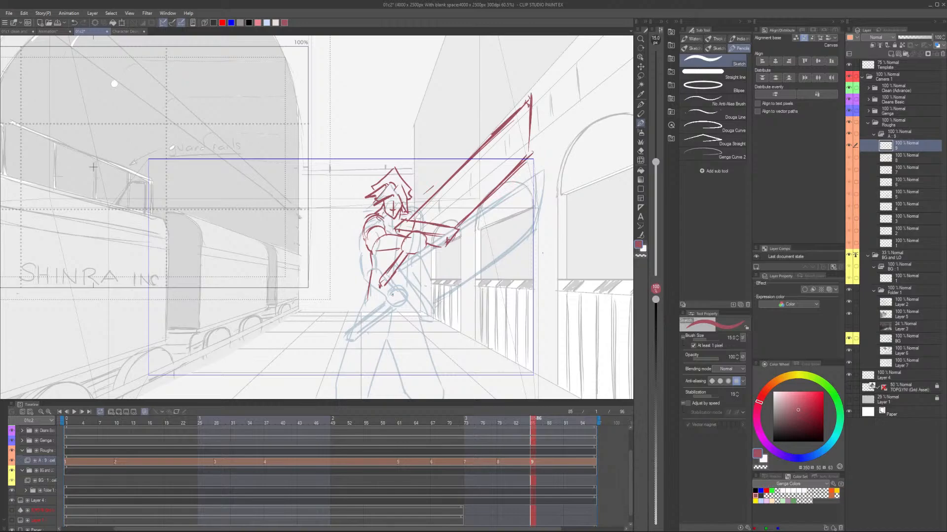
left_click_drag(411, 264, 414, 293)
left_click_drag(368, 295, 413, 295)
left_click_drag(393, 298, 389, 324)
scroll(443, 236, "down", 3)
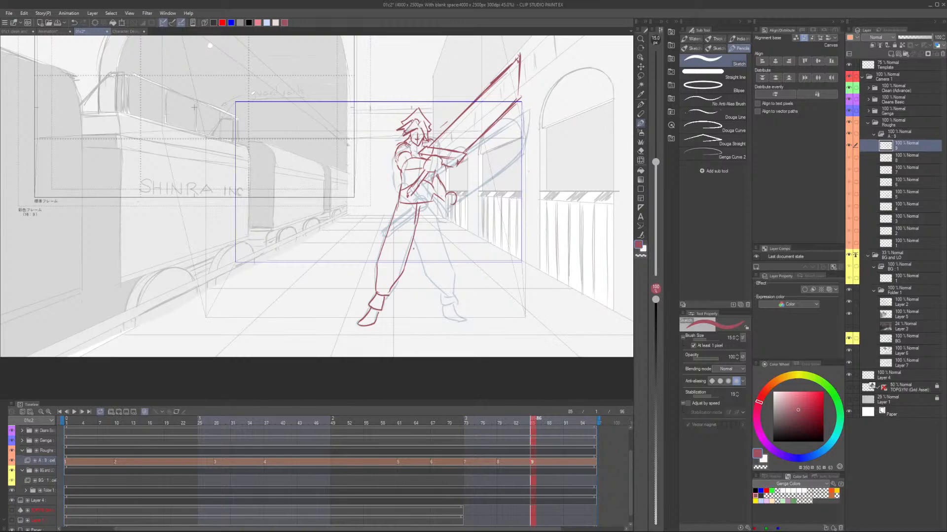
Sketch the right-hand leg on cel 9 from the thigh down to the trouser cuff and foot.
left_click_drag(414, 240, 422, 266)
left_click_drag(433, 276, 414, 293)
left_click_drag(413, 218, 434, 311)
left_click_drag(407, 296, 423, 313)
left_click_drag(422, 322, 442, 337)
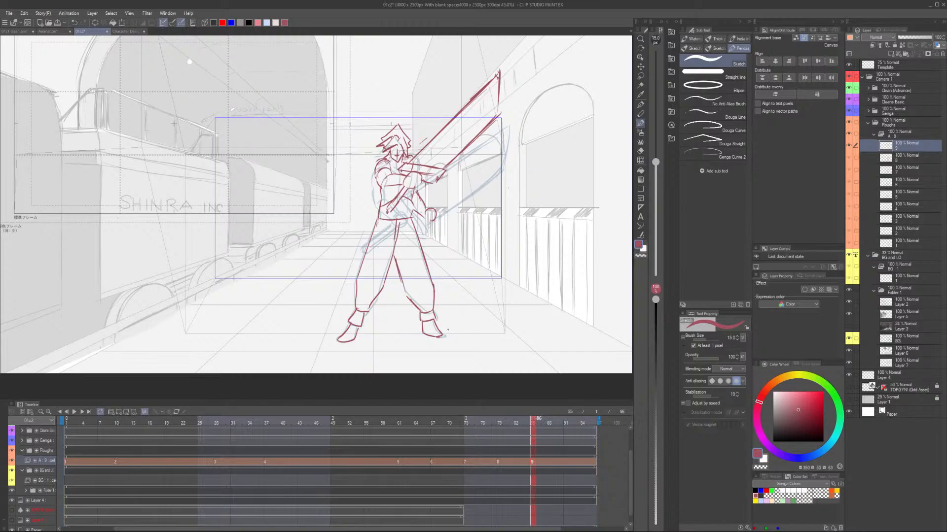
scroll(420, 192, "up", 4)
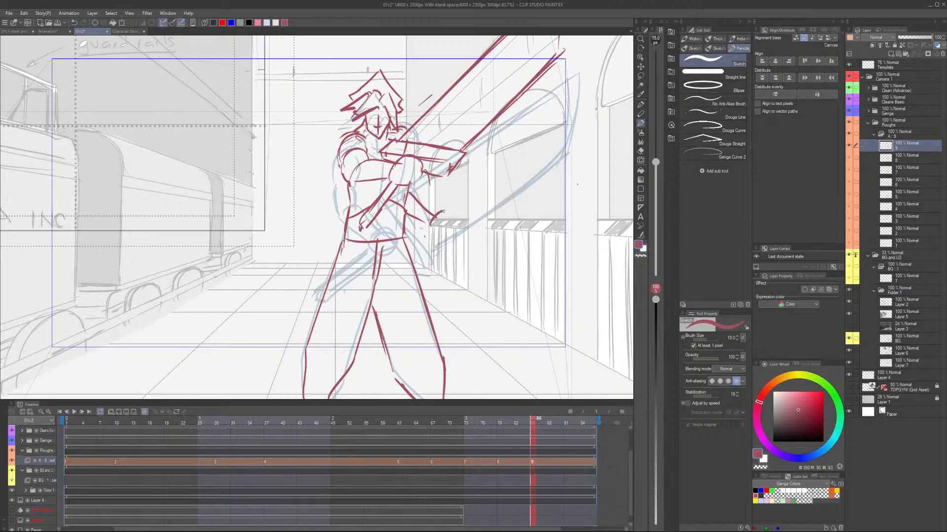
Scrub through the rough motion and add cel 10 at frame 94 with long diagonal slash strokes over the figure.
left_click_drag(95, 422, 116, 422)
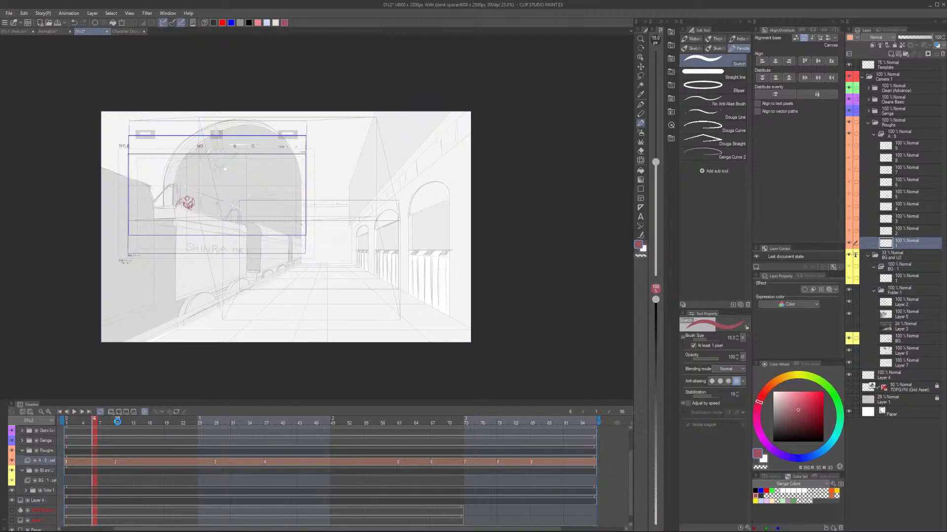
left_click(565, 463)
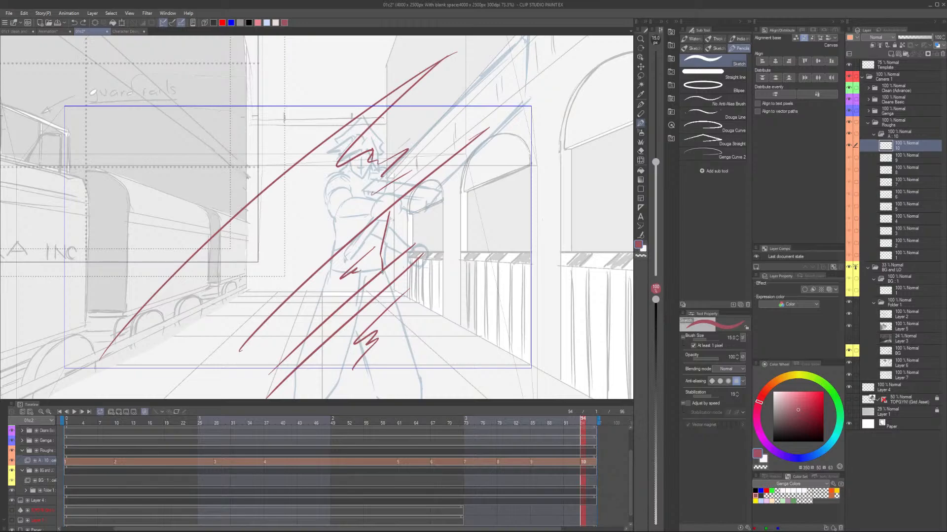
scroll(382, 271, "down", 2)
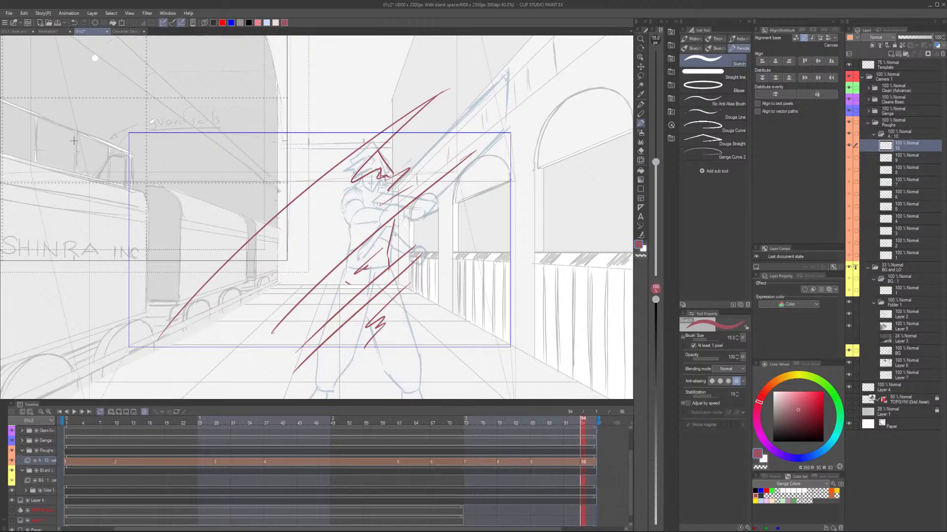
scroll(433, 201, "down", 2)
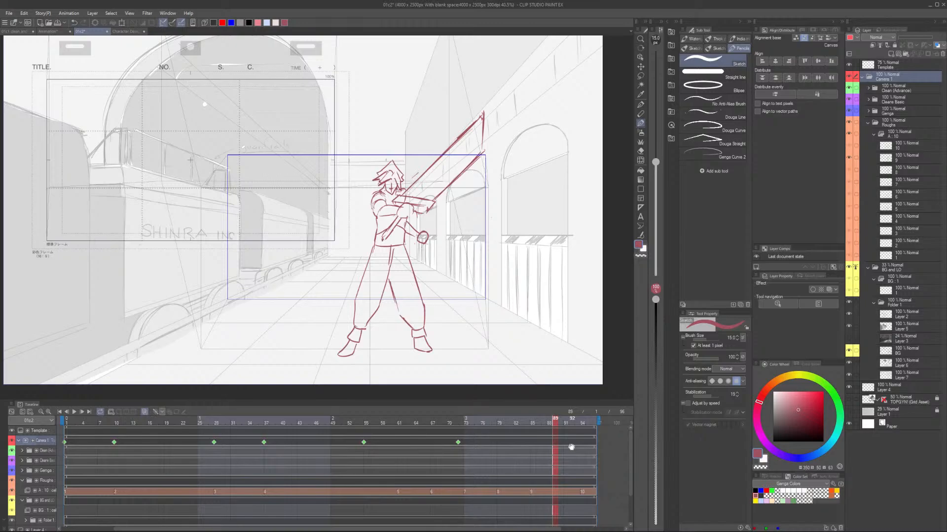
Move the last camera keyframe to about frame 91, add another near the cut's end, and play the cut back.
left_click_drag(571, 447, 568, 447)
left_click(583, 421)
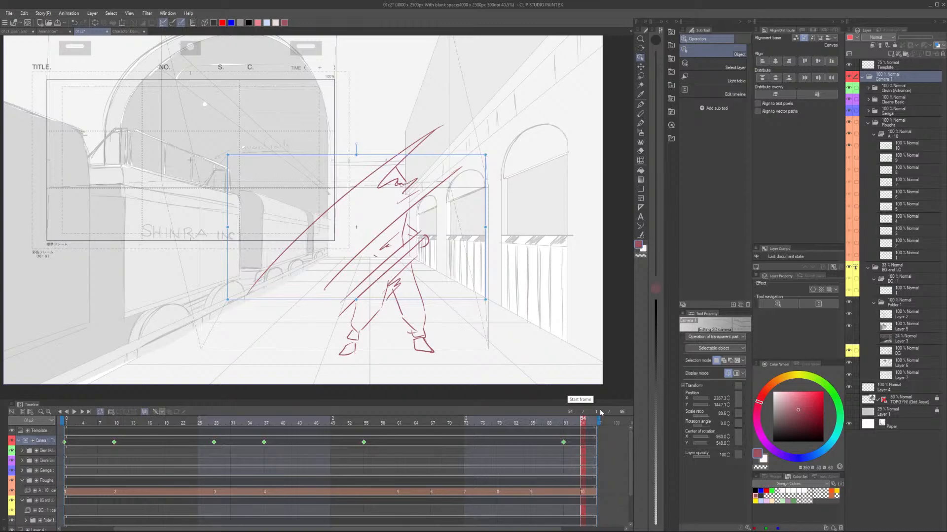
left_click(74, 412)
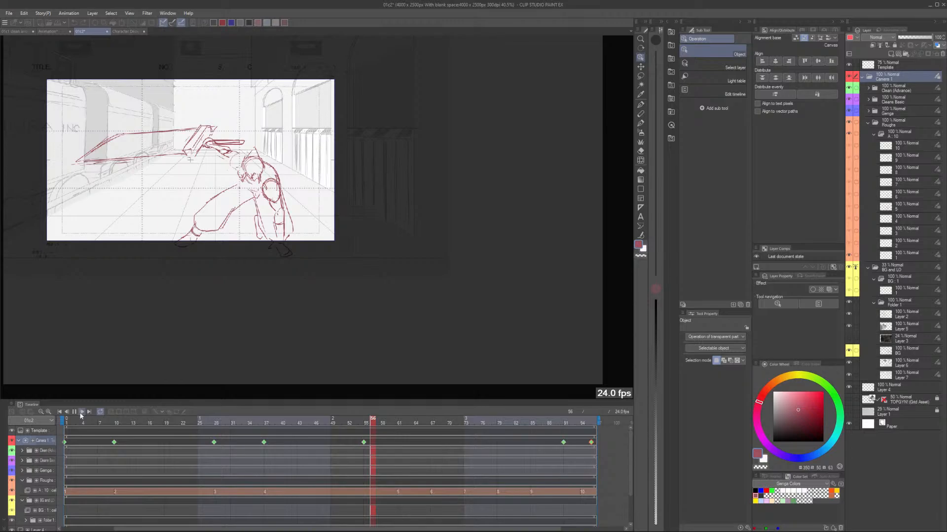
Add in-between cel 2a at frame 22 between cels 2 and 3 and rough in the upside-down head.
left_click(167, 492)
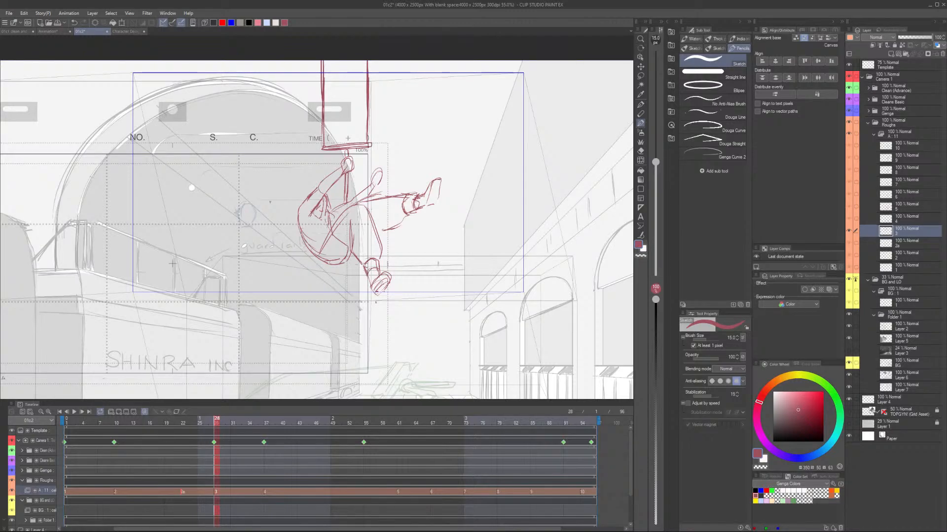
key("Left")
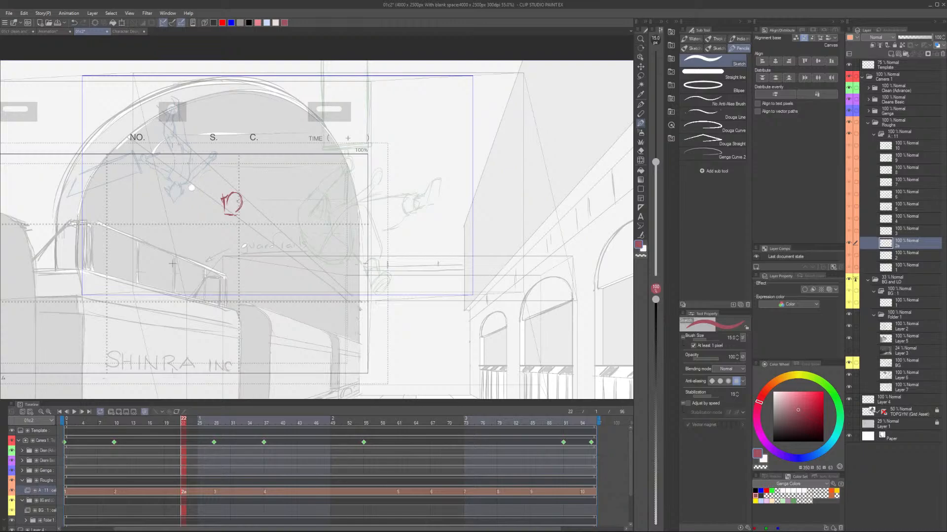
left_click_drag(238, 201, 295, 159)
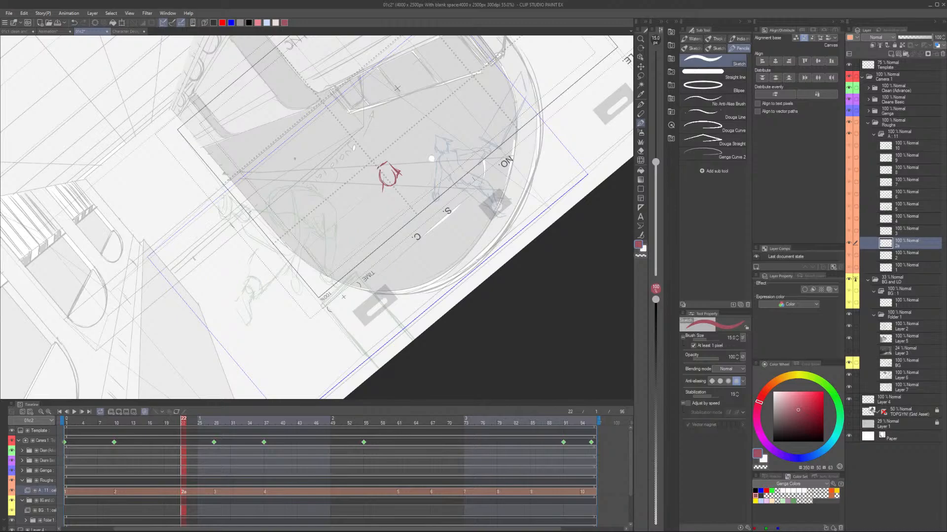
scroll(349, 162, "up", 1)
Sketch the torso, neck and shoulder, and the bent arm with its hand on cel 2a.
left_click_drag(385, 196, 387, 251)
left_click_drag(408, 198, 407, 243)
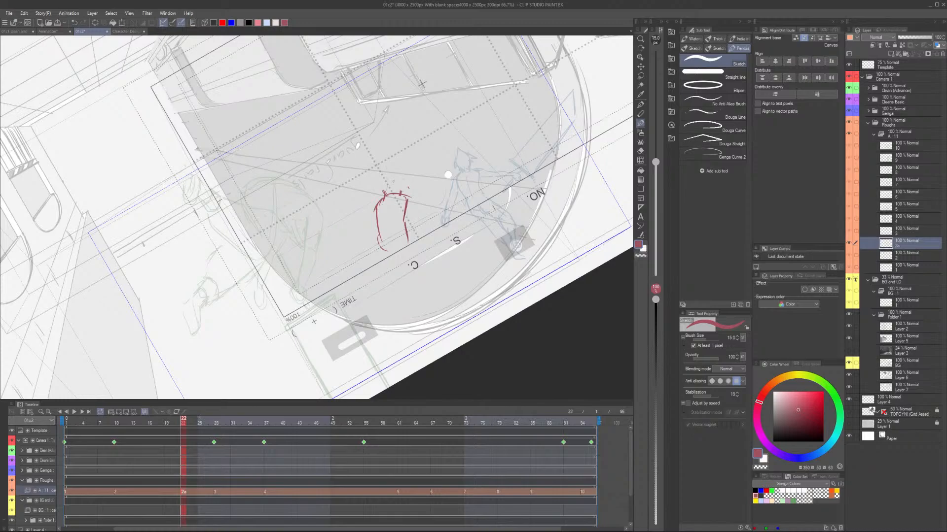
left_click_drag(393, 200, 412, 199)
left_click_drag(403, 199, 419, 206)
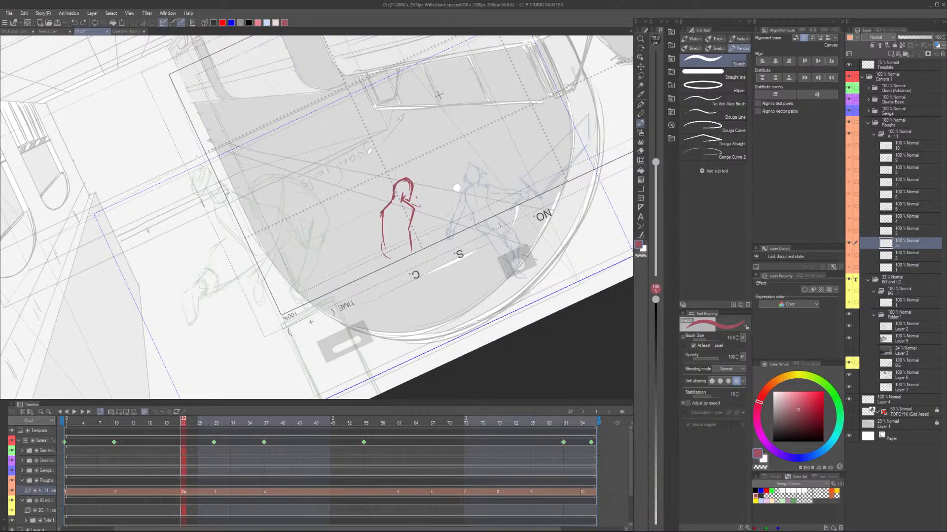
left_click_drag(409, 206, 444, 264)
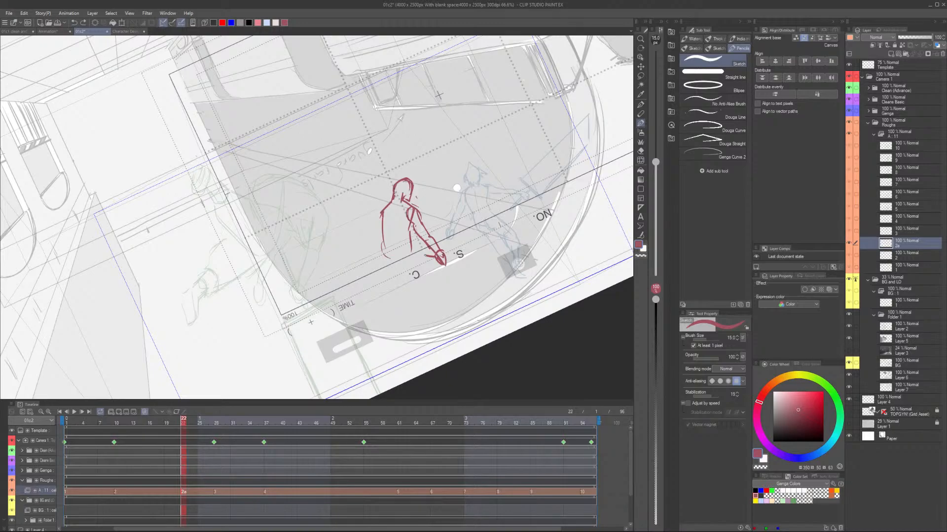
left_click_drag(443, 259, 418, 254)
left_click_drag(410, 232, 414, 254)
Rough in the hips and both legs of the falling figure on cel 2a.
left_click_drag(414, 255, 450, 281)
left_click_drag(449, 279, 458, 301)
left_click_drag(382, 238, 402, 283)
left_click_drag(408, 277, 439, 314)
left_click_drag(438, 313, 451, 317)
left_click_drag(397, 256, 400, 275)
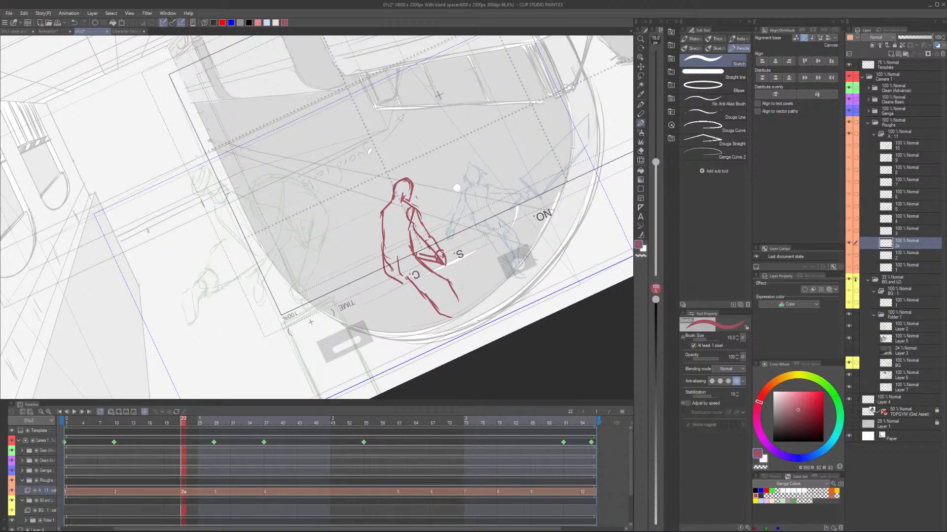
Undo the last two leg strokes on cel 2a and redraw the thighs and lower legs.
key("ctrl+z")
key("ctrl+z")
left_click_drag(391, 272, 418, 299)
left_click_drag(407, 277, 428, 300)
left_click_drag(425, 296, 449, 336)
left_click_drag(437, 274, 454, 314)
left_click_drag(445, 280, 461, 321)
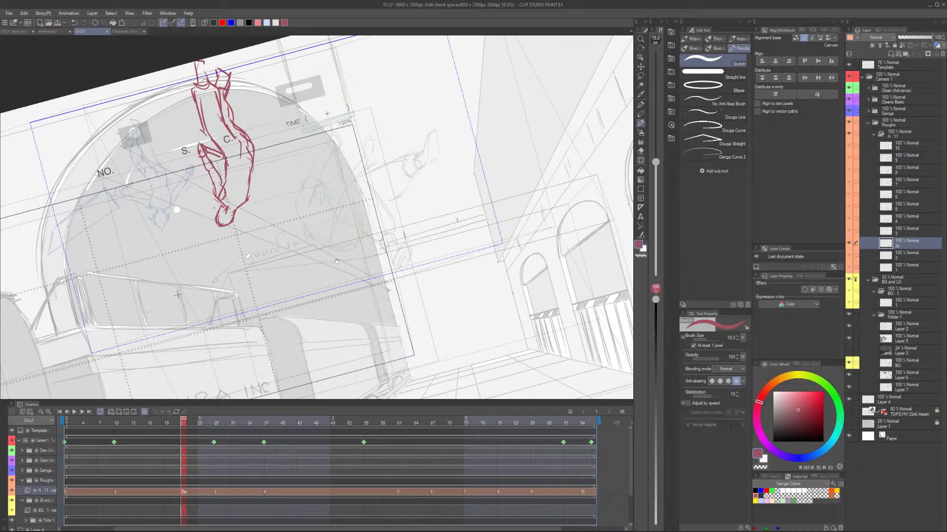
Add the angular hair strokes around the upside-down head on cel 2a.
left_click_drag(336, 261, 356, 304)
key("asciicircum")
key("asciicircum")
key("asciicircum")
key("asciicircum")
left_click_drag(222, 224, 222, 243)
left_click_drag(221, 242, 243, 242)
Sketch the sword on cel 2a, with its blade reaching up to the left from the hand, and play the animation.
left_click_drag(225, 168, 228, 147)
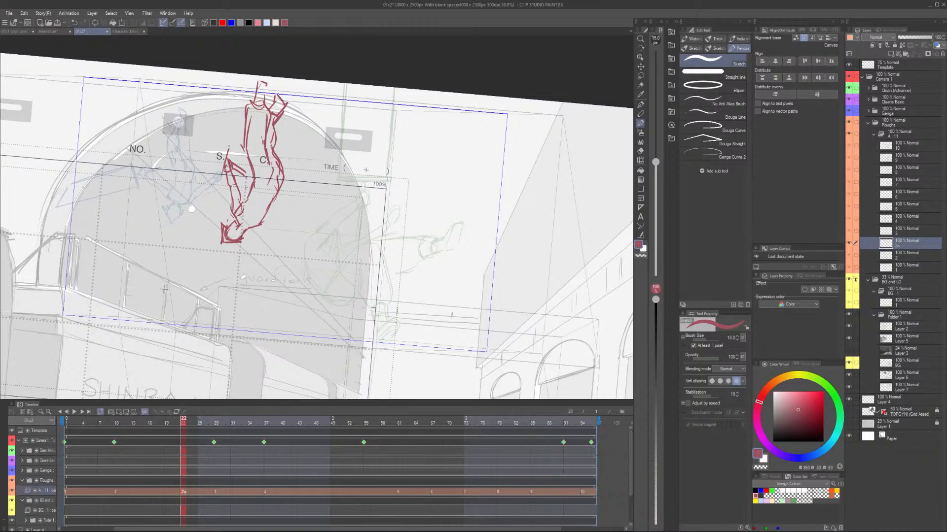
left_click_drag(229, 147, 200, 129)
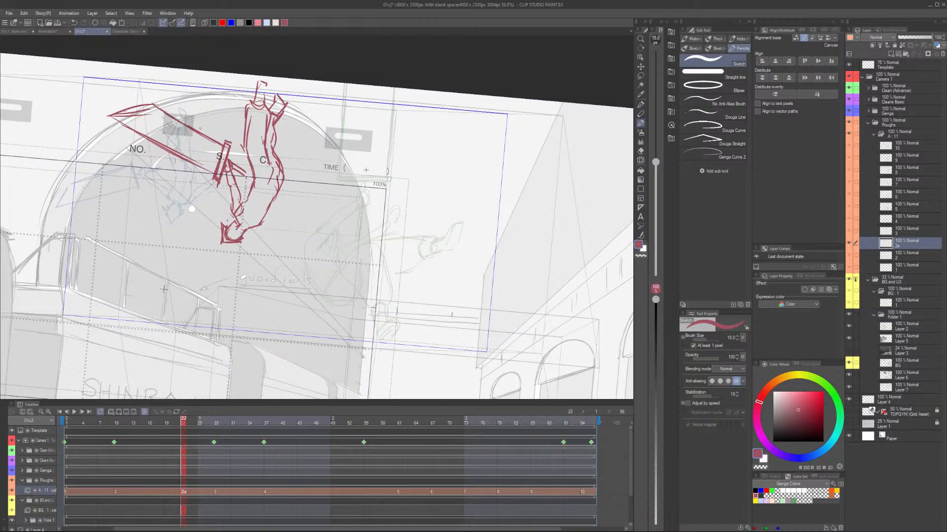
key("space")
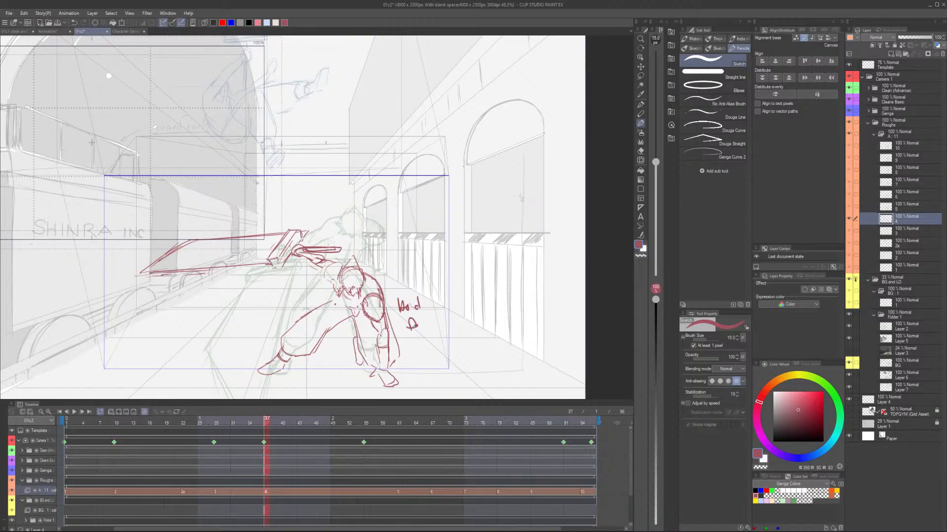
Finish the handwritten hold note beside the crouching figure on cel 4 and play the animation.
left_click_drag(414, 326, 424, 323)
left_click_drag(407, 339, 408, 349)
left_click_drag(421, 342, 418, 348)
left_click_drag(422, 345, 426, 347)
left_click_drag(430, 342, 431, 346)
key("space")
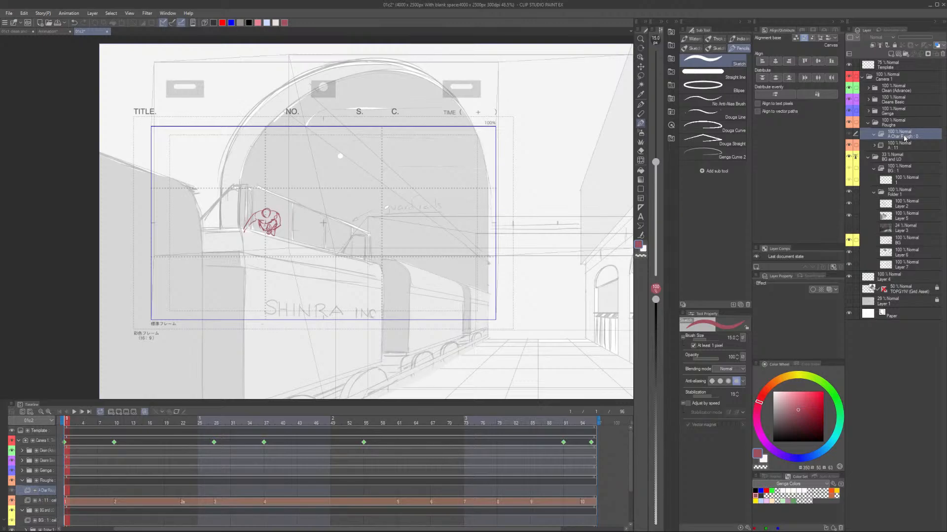
Select cel 1 in the A Char Rough folder and choose dark grey for drawing over the faded red rough.
key("ctrl+plus")
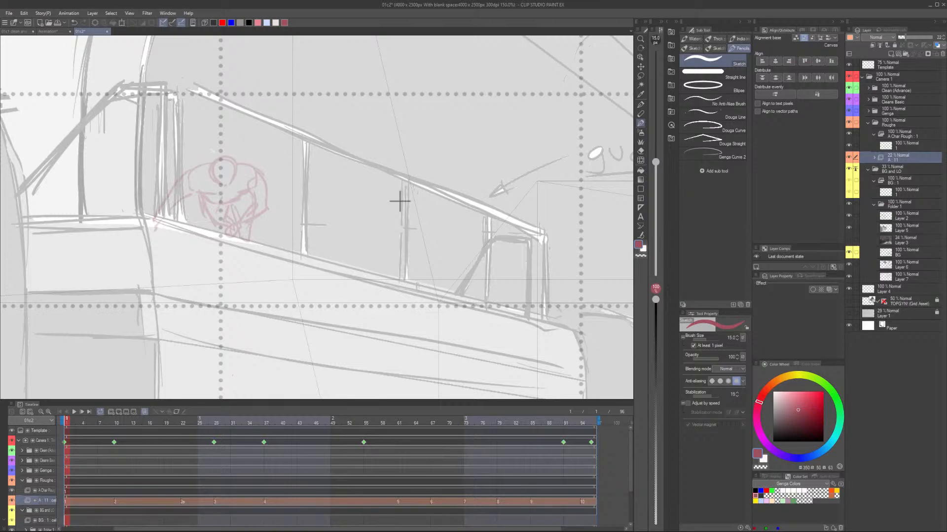
left_click(907, 146)
left_click(761, 496)
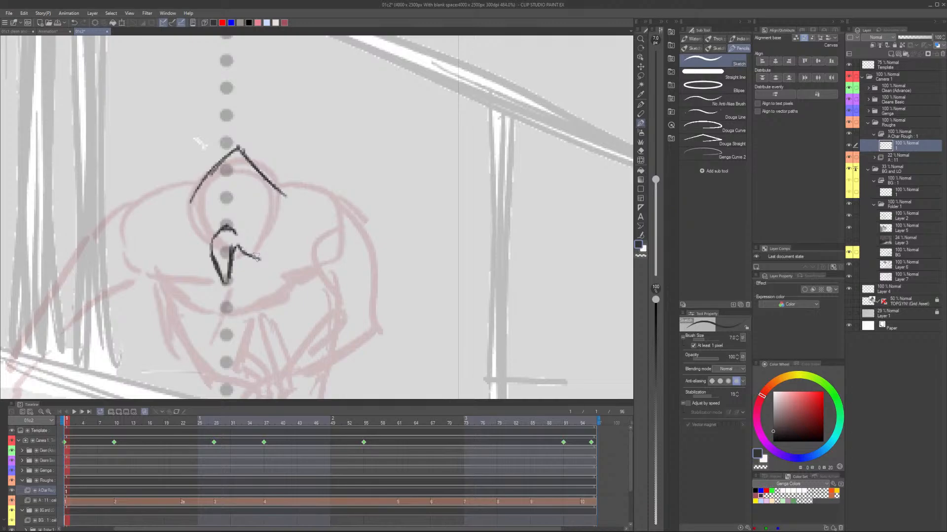
key("e")
left_click_drag(207, 185, 237, 157)
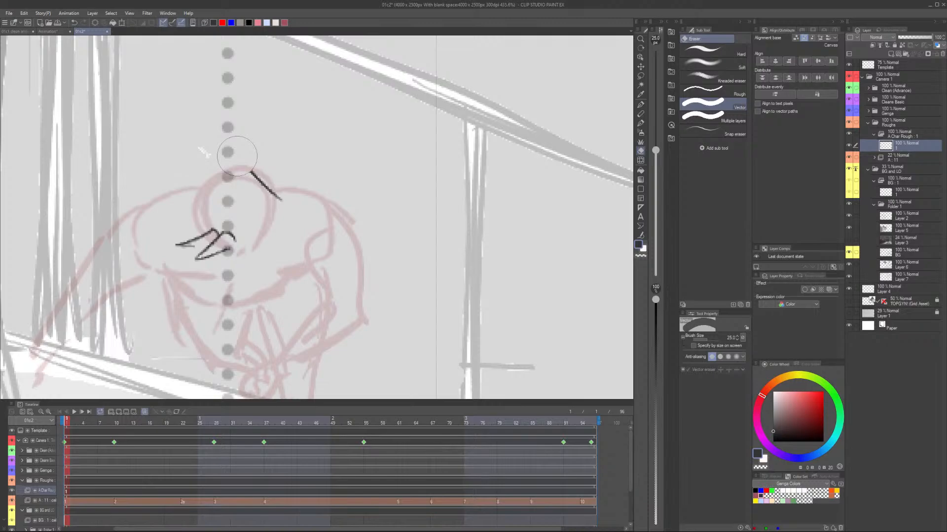
key("ctrl+z")
key("ctrl+z")
key("p")
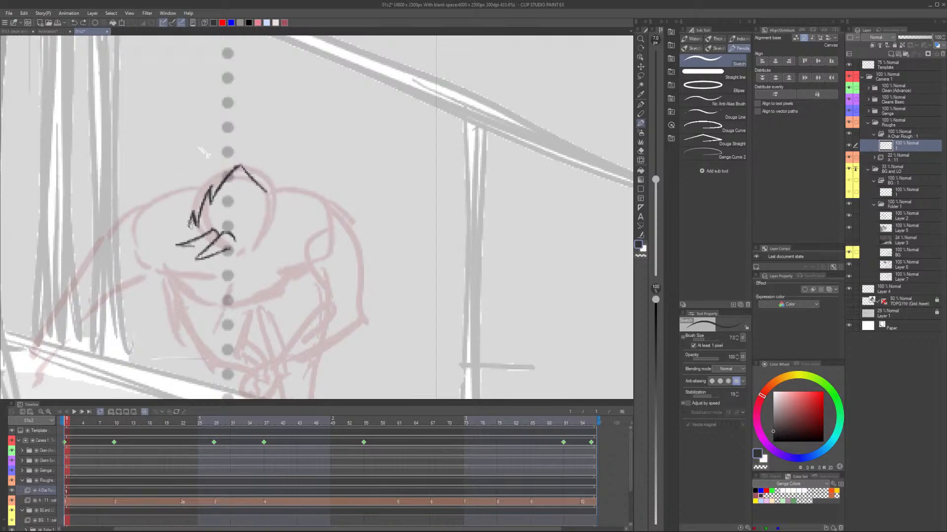
Sketch the spiky bangs and the jagged outline along the right side of the head on cel 1.
left_click_drag(190, 224, 239, 244)
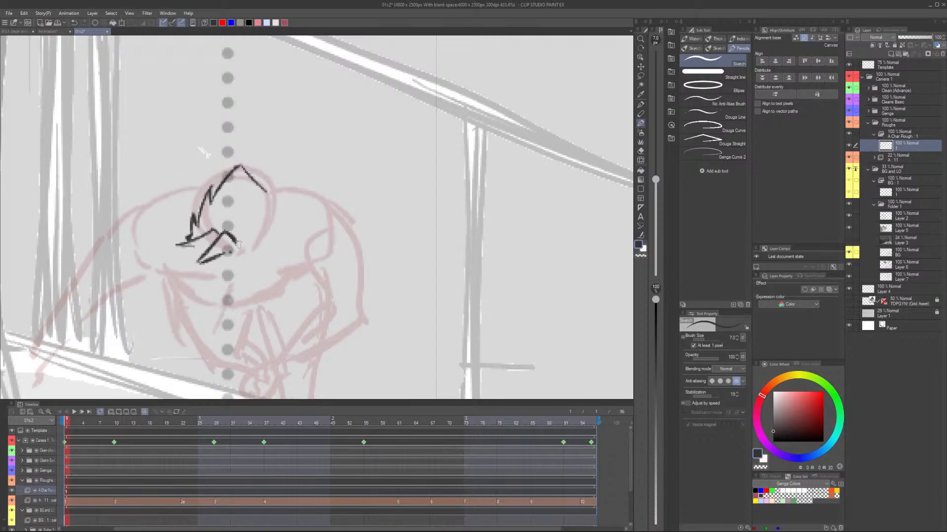
left_click_drag(245, 228, 294, 257)
left_click_drag(226, 162, 285, 208)
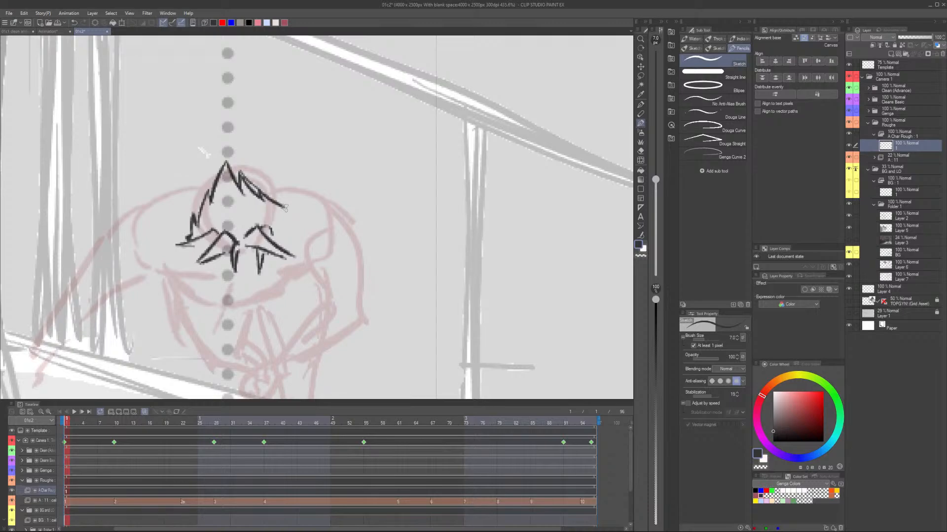
left_click_drag(285, 209, 276, 242)
scroll(252, 272, "down", 1)
left_click_drag(215, 262, 235, 273)
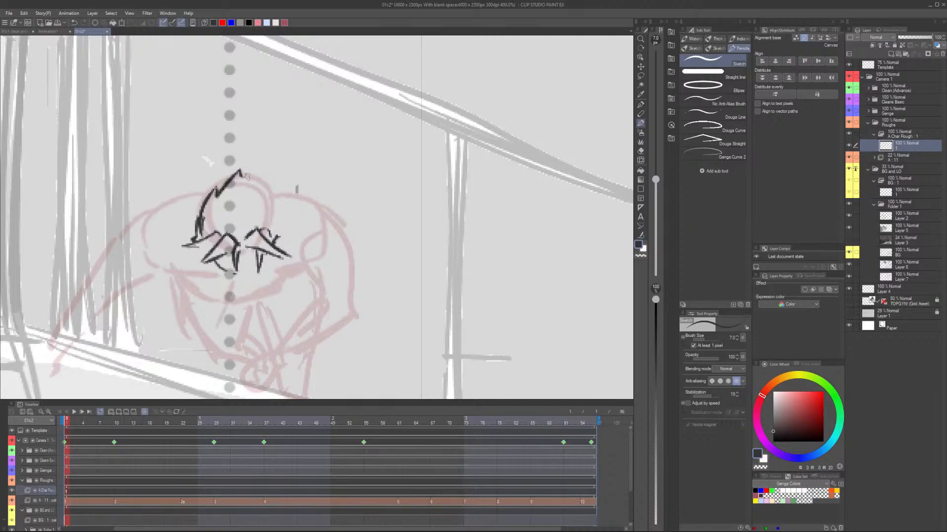
Redraw the jagged right side of the hair and the pointed central bang on cel 1.
left_click_drag(242, 176, 281, 232)
left_click_drag(195, 262, 243, 244)
left_click_drag(196, 262, 232, 255)
Draw the inner hair tufts, replacing one stray stroke, and add the pointed side bangs across the forehead.
left_click_drag(237, 194, 255, 226)
left_click_drag(234, 193, 231, 227)
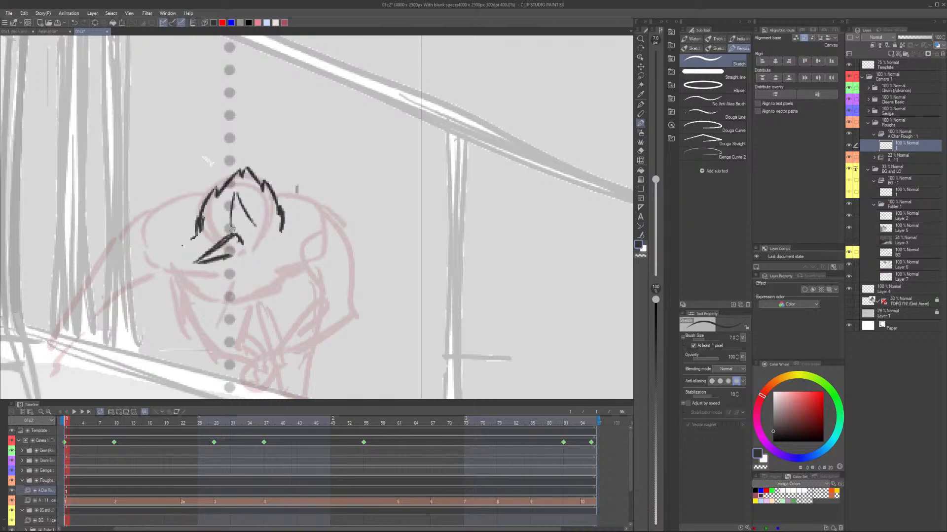
key("ctrl+z")
left_click_drag(255, 222, 215, 235)
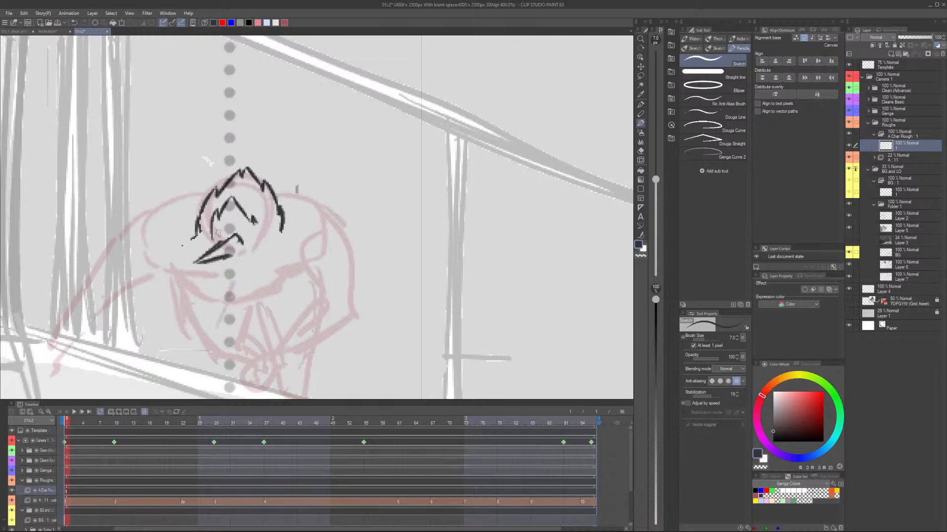
left_click_drag(218, 233, 197, 208)
left_click_drag(182, 249, 275, 263)
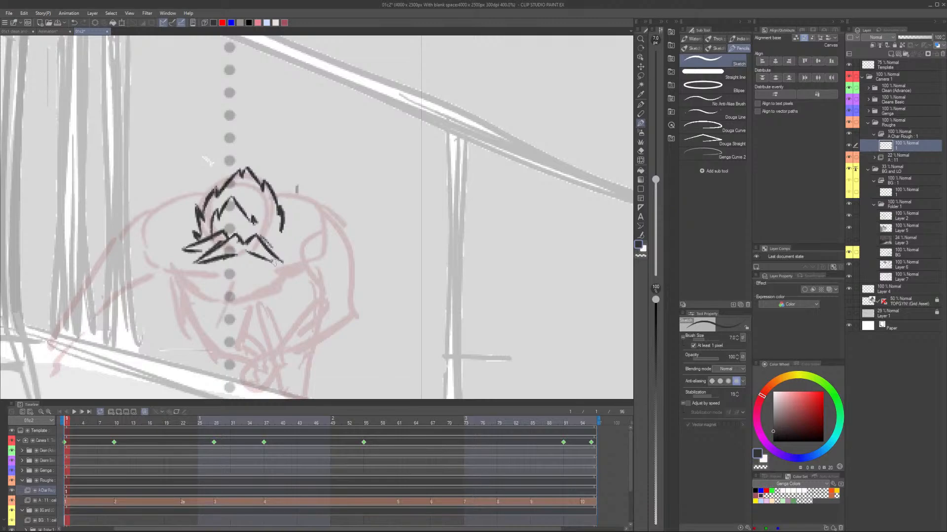
Finish the bangs on the right side and rough in the lowered face beneath them on cel 1.
left_click_drag(274, 263, 308, 286)
left_click_drag(261, 291, 282, 295)
left_click_drag(283, 275, 285, 305)
left_click_drag(287, 275, 306, 305)
left_click_drag(298, 259, 323, 278)
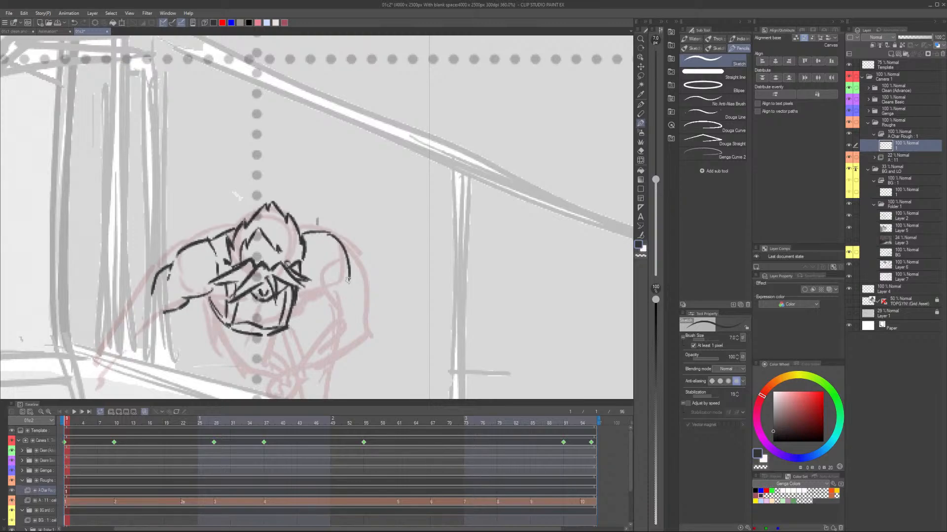
Close the outline of the upper arm on the right and draw the other forearm reaching down to the train ledge.
left_click_drag(348, 280, 328, 297)
left_click_drag(325, 298, 298, 296)
left_click_drag(246, 266, 196, 306)
left_click_drag(223, 235, 178, 295)
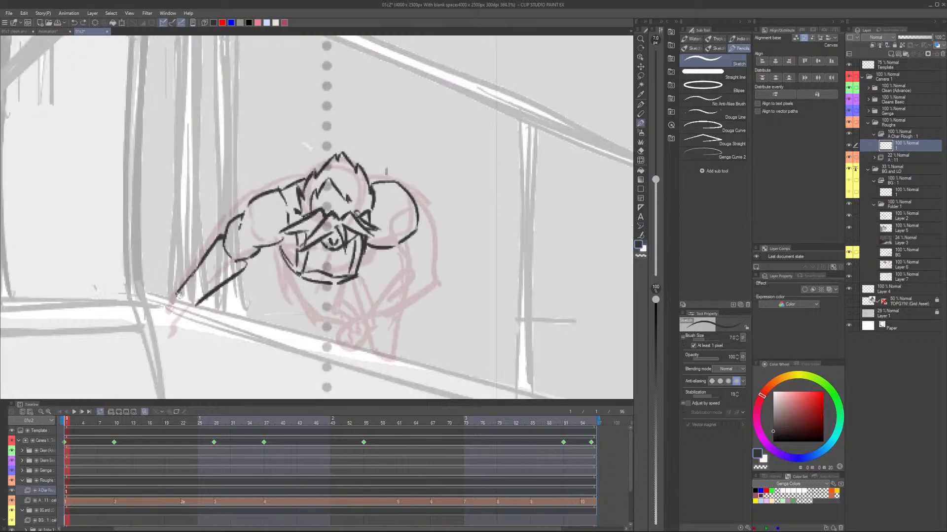
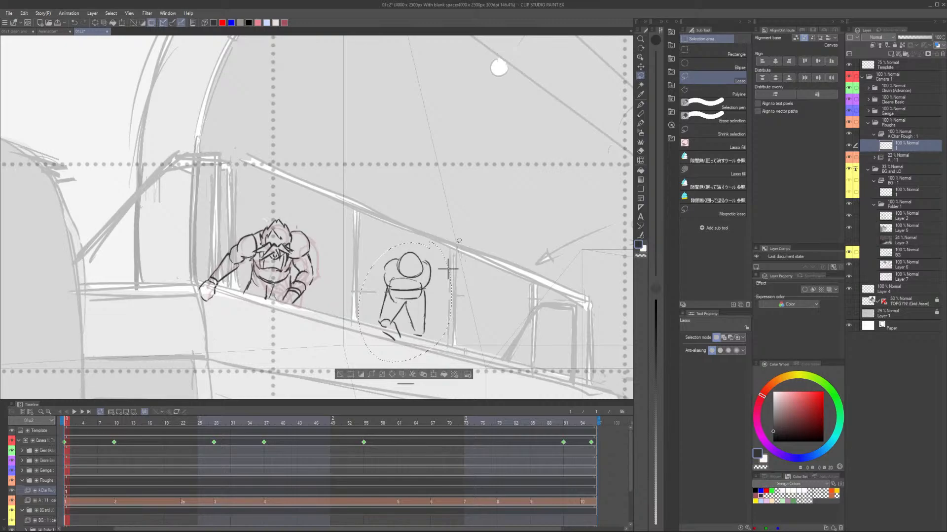
Delete the selected small construction figure beside the character on cel 1, clear the selection and undo the last pencil stroke.
key("Delete")
key("ctrl+d")
key("p")
scroll(294, 282, "up", 5)
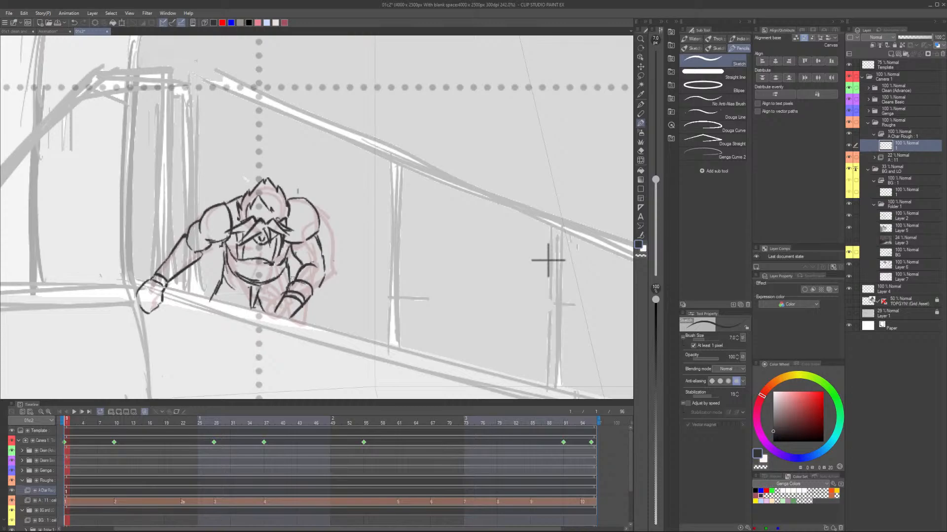
key("ctrl+z")
Draw both sides of the neck beneath the spiky hair and the curved shoulder line on cel 2.
scroll(377, 245, "up", 3)
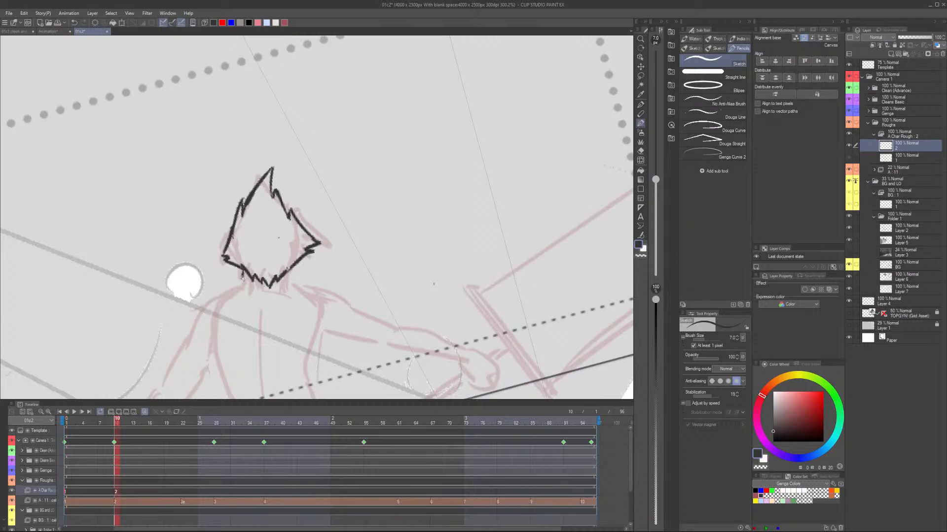
left_click_drag(242, 277, 247, 291)
left_click_drag(292, 272, 293, 287)
left_click_drag(395, 233, 289, 247)
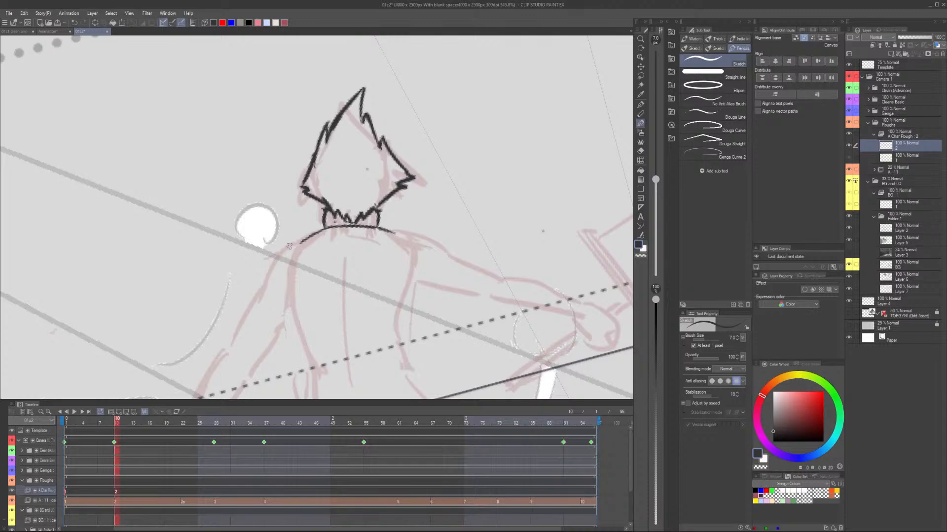
Rough in the rounded shoulder guard, the adjoining side of the torso and a back strap on cel 2.
left_click_drag(304, 240, 250, 291)
left_click_drag(250, 291, 287, 303)
left_click_drag(302, 241, 296, 319)
left_click_drag(354, 316, 336, 241)
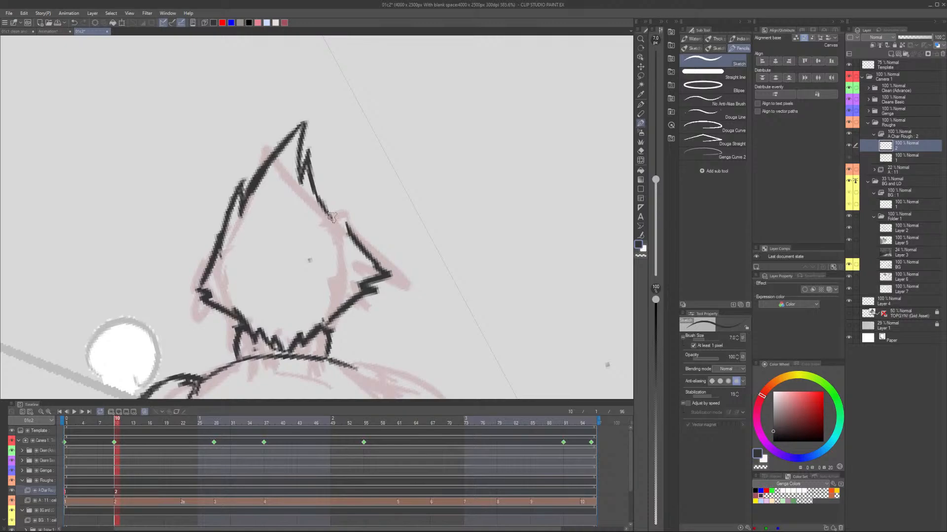
key("ctrl+minus")
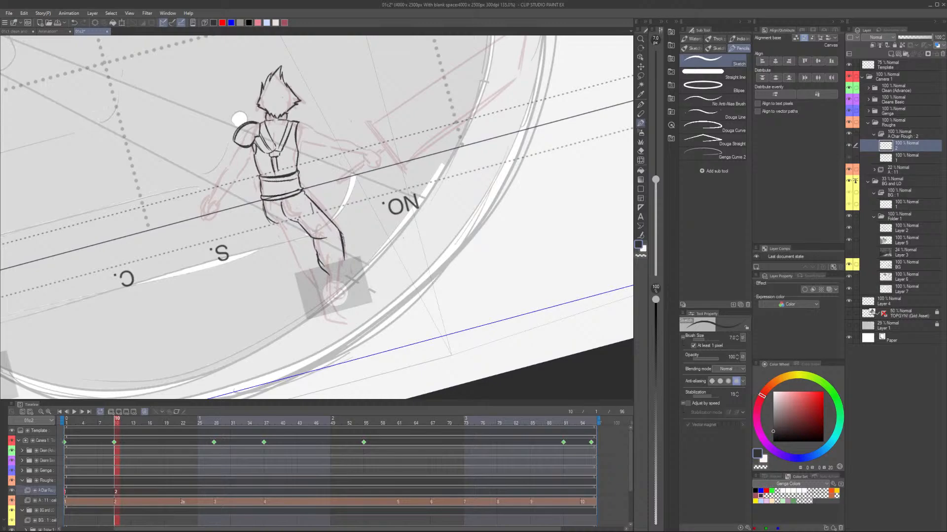
Redraw the jagged right side of the hair on cel 2 from the top spike down to the neck.
scroll(281, 73, "up", 5)
left_click_drag(281, 157, 315, 231)
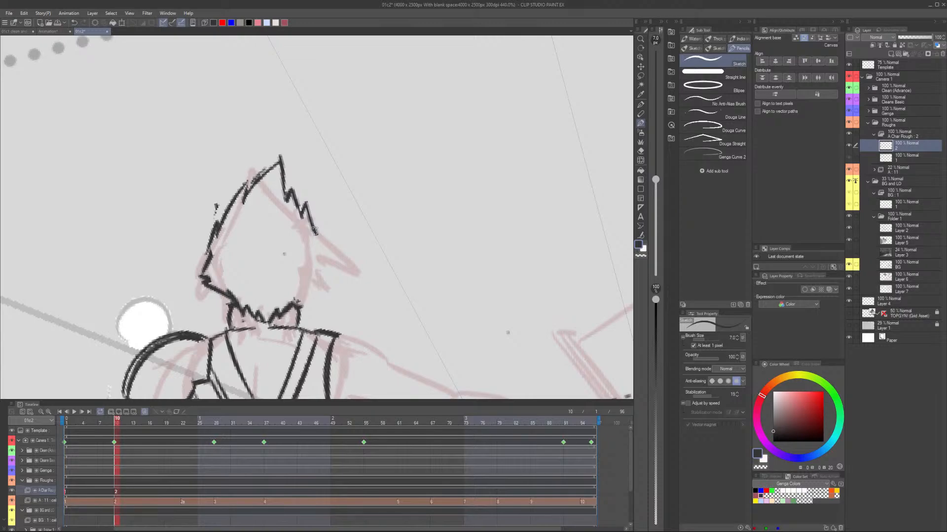
left_click_drag(314, 231, 334, 257)
left_click_drag(333, 257, 312, 268)
left_click_drag(312, 268, 298, 305)
scroll(315, 217, "down", 3)
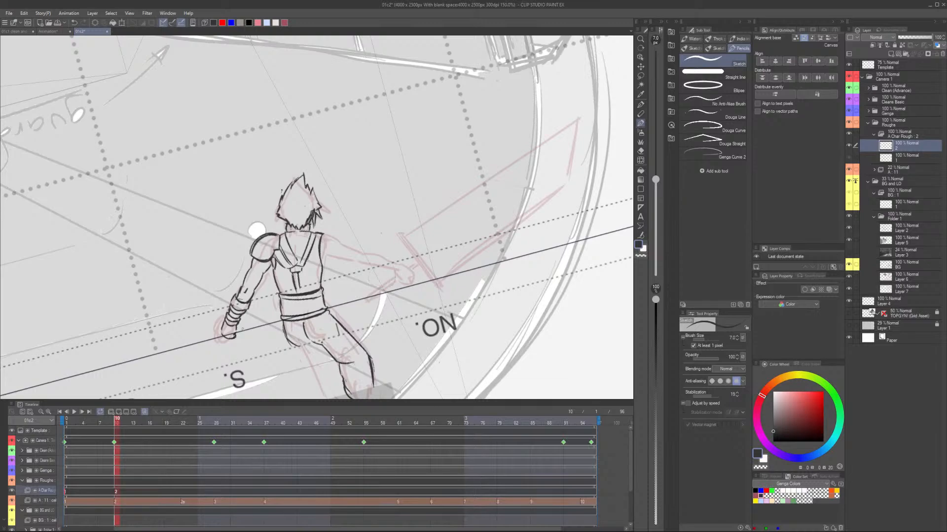
Draw the trouser leg contours from the hips through the bent knee to the ankle on cel 2.
scroll(243, 329, "down", 1)
left_click_drag(321, 263, 333, 283)
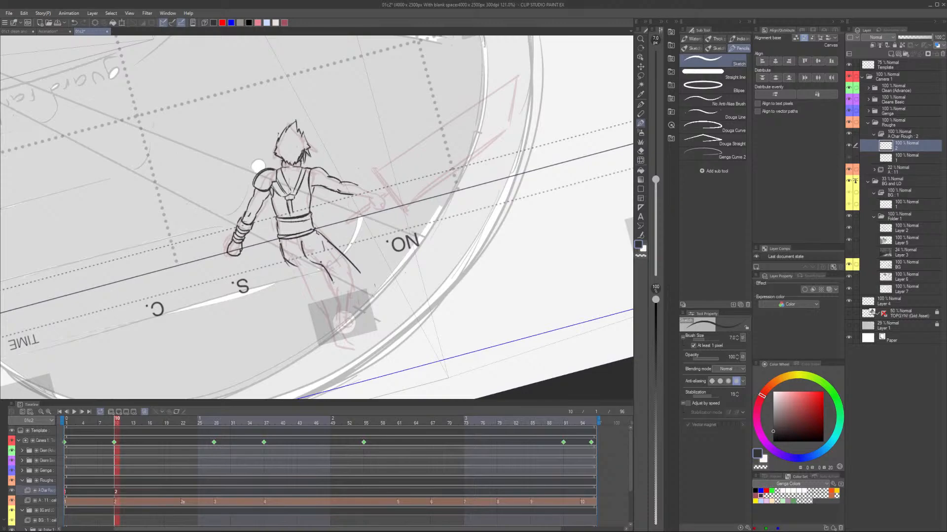
left_click_drag(333, 282, 347, 305)
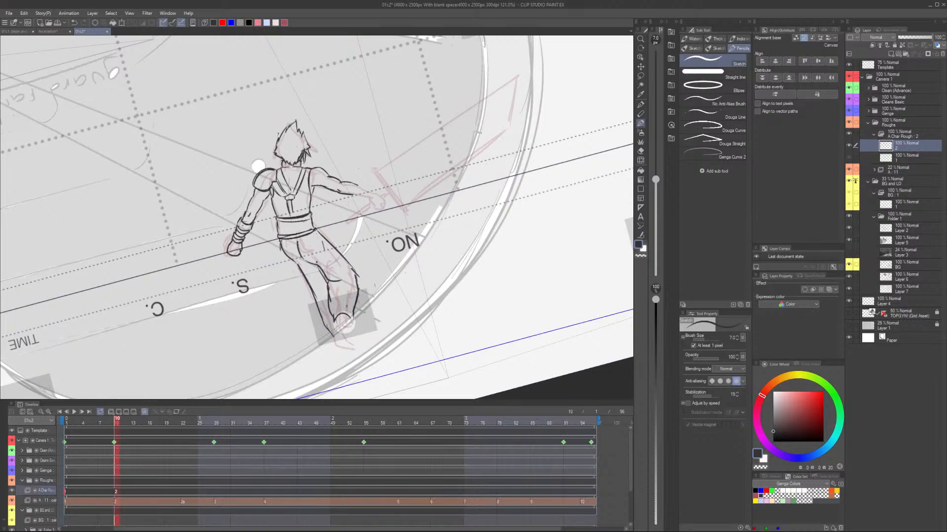
Draw the boot below the trouser cuff on cel 2, with both sides running down to a closed toe.
scroll(347, 306, "up", 2)
left_click_drag(302, 311, 318, 351)
left_click_drag(323, 299, 334, 340)
left_click_drag(318, 351, 334, 347)
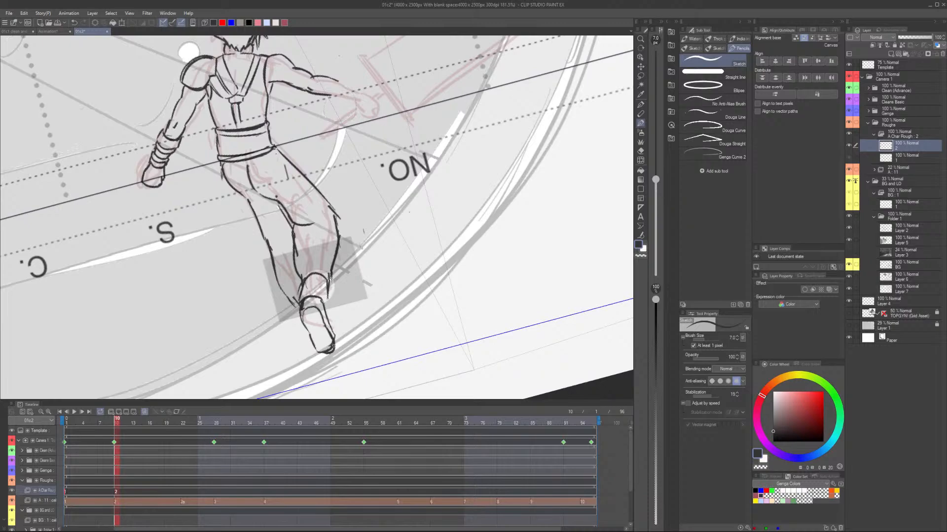
Return to cel 1 and view its pose together with the onion-skinned pose of cel 2.
key("Left")
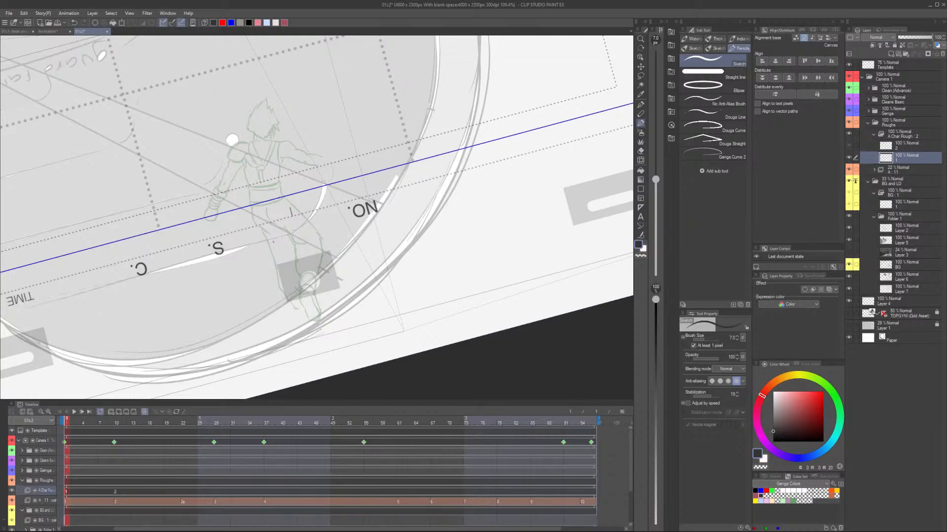
scroll(273, 243, "down", 2)
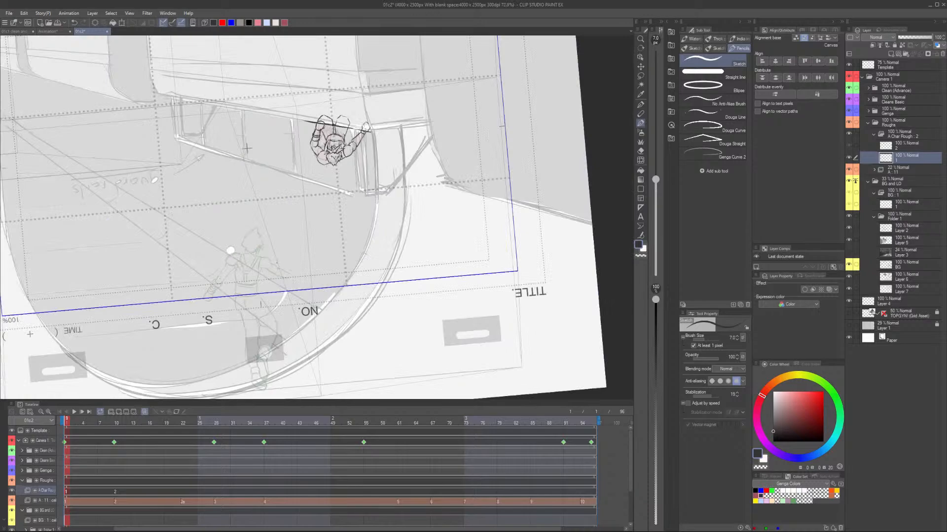
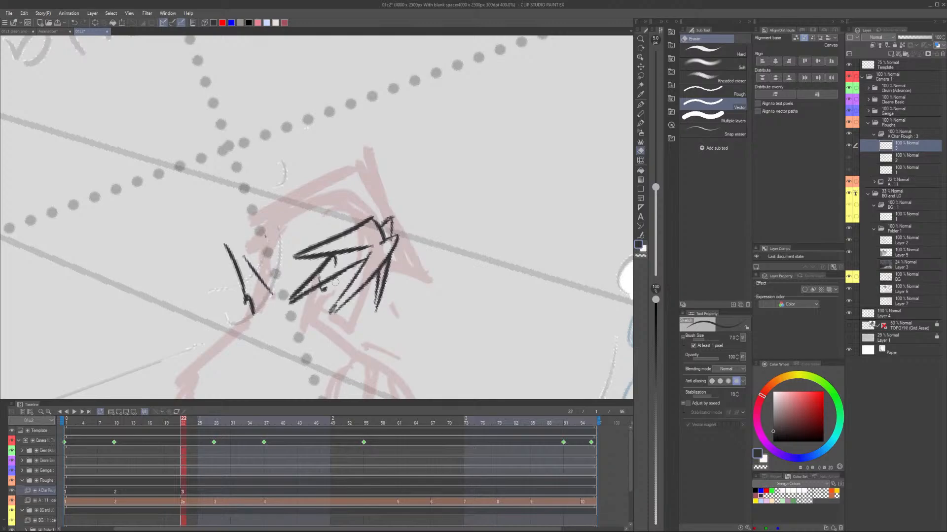
Erase the stray strand beside the fringe on cel 3, and draw the tall top spike and jagged hair outline across the head.
left_click_drag(335, 283, 323, 290)
key("p")
scroll(335, 246, "down", 1)
left_click_drag(355, 211, 357, 176)
left_click_drag(350, 141, 348, 193)
left_click_drag(349, 142, 304, 173)
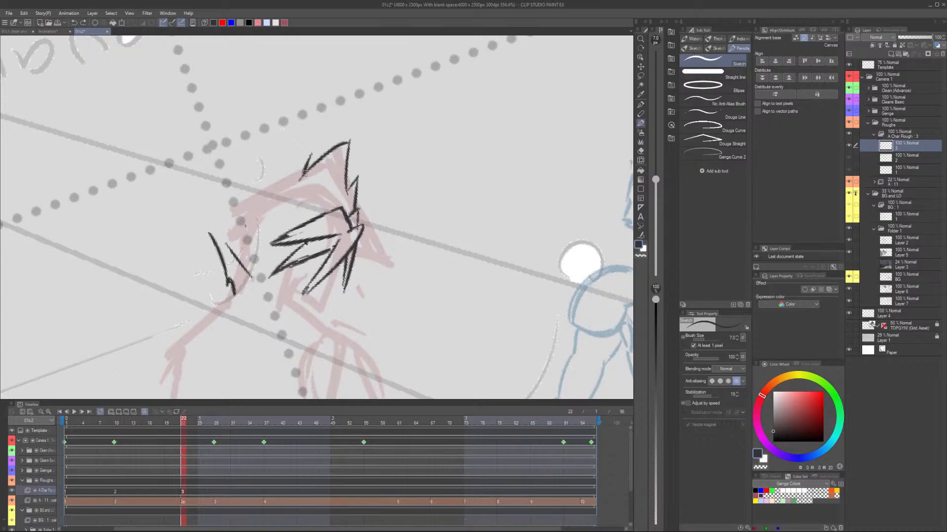
left_click_drag(291, 176, 228, 195)
left_click_drag(266, 192, 208, 208)
scroll(234, 273, "down", 2)
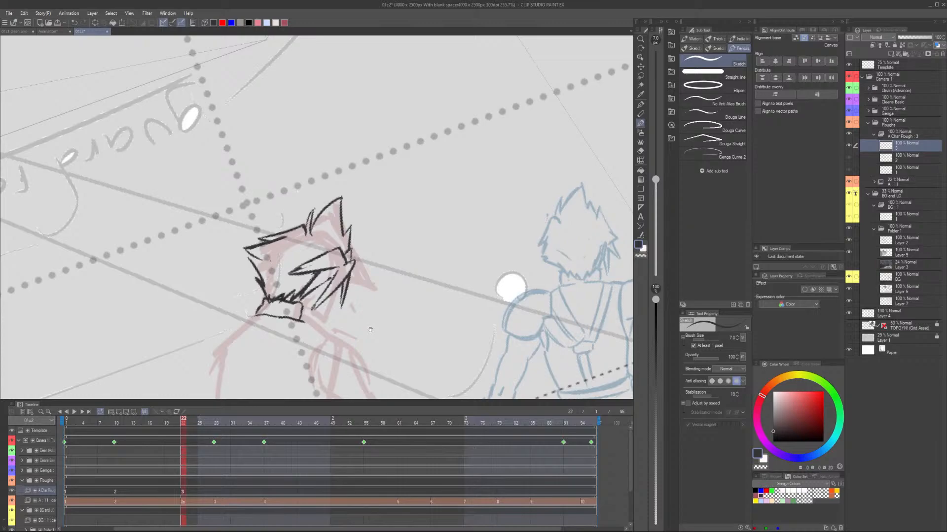
Draw the torso with its crossed straps and wide belt on cel 3, plus both arms with the near one ending in a fist.
left_click_drag(371, 329, 376, 224)
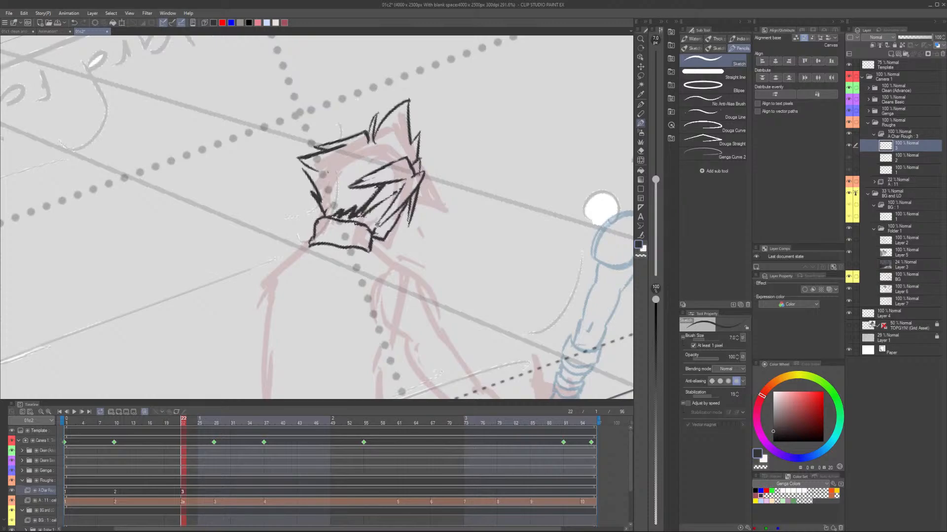
key("ctrl+alt+0")
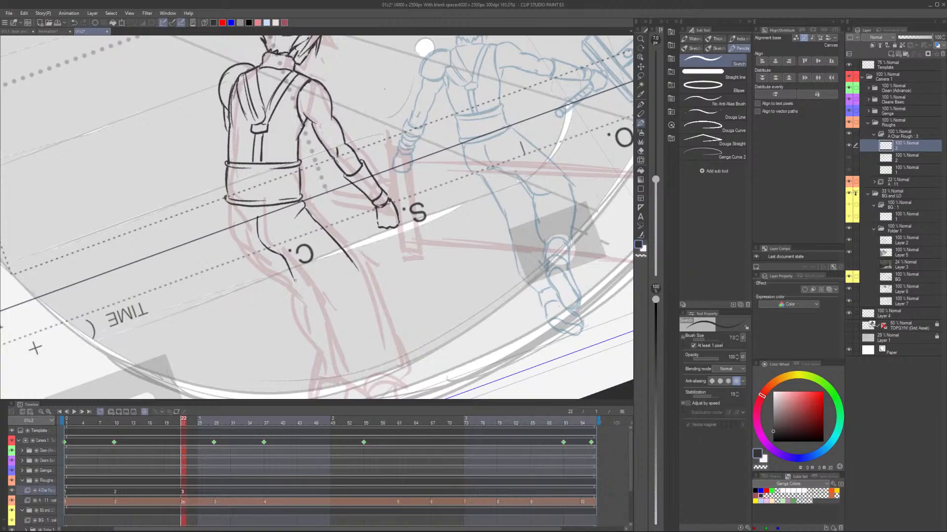
Draw the trouser legs on cel 3, with the near leg's bent knee folds and the outer contour of the far leg.
scroll(295, 280, "up", 2)
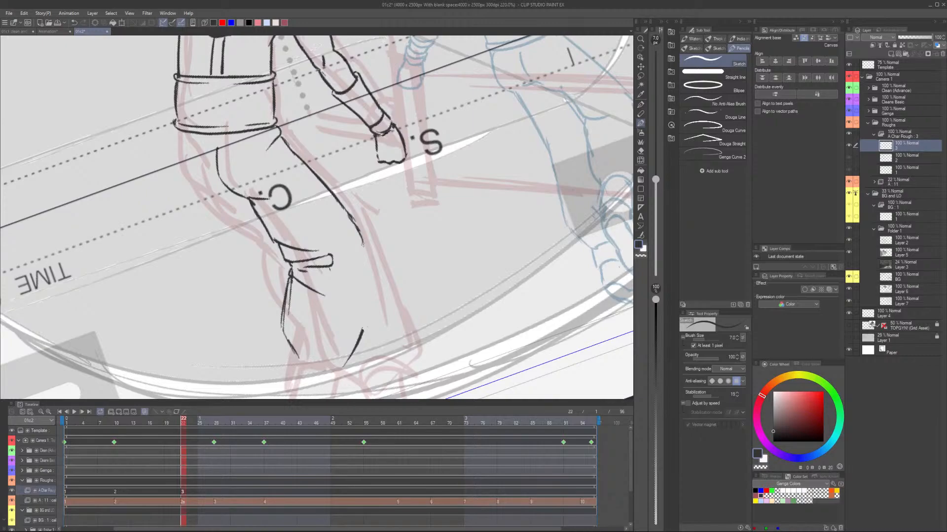
left_click_drag(363, 244, 363, 330)
scroll(289, 262, "down", 4)
left_click_drag(240, 203, 252, 234)
left_click_drag(251, 234, 267, 282)
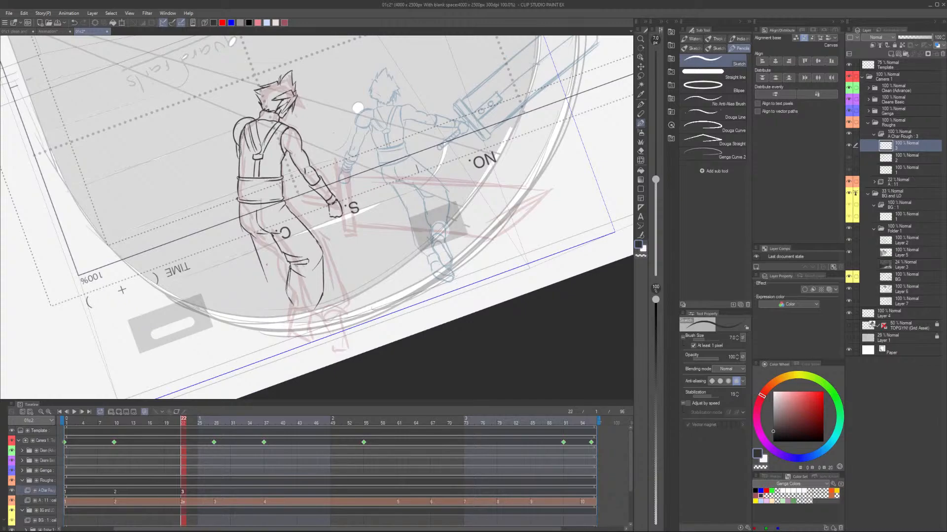
Draw the near boot below the trouser cuff on cel 3, with its ankle band and rounded sole, and choose the Lasso selection.
scroll(364, 323, "up", 3)
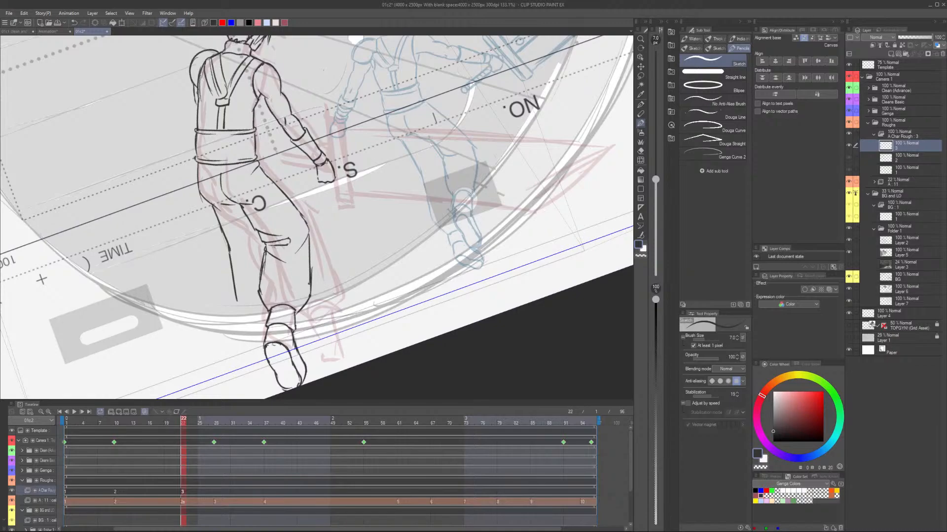
scroll(276, 261, "up", 7)
key("m")
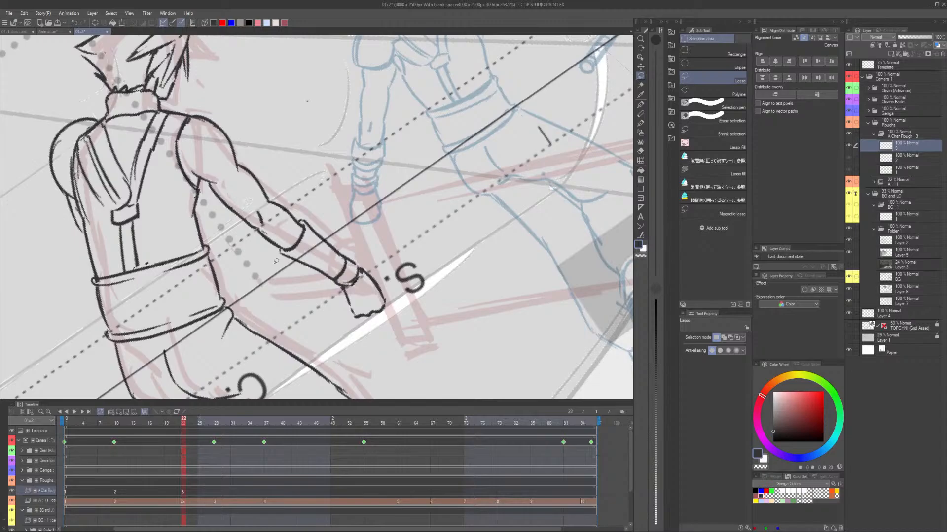
Draw the raised arm on cel 4 from the gloved fist to the shoulder, with the face and jagged hair beneath it.
scroll(276, 260, "down", 4)
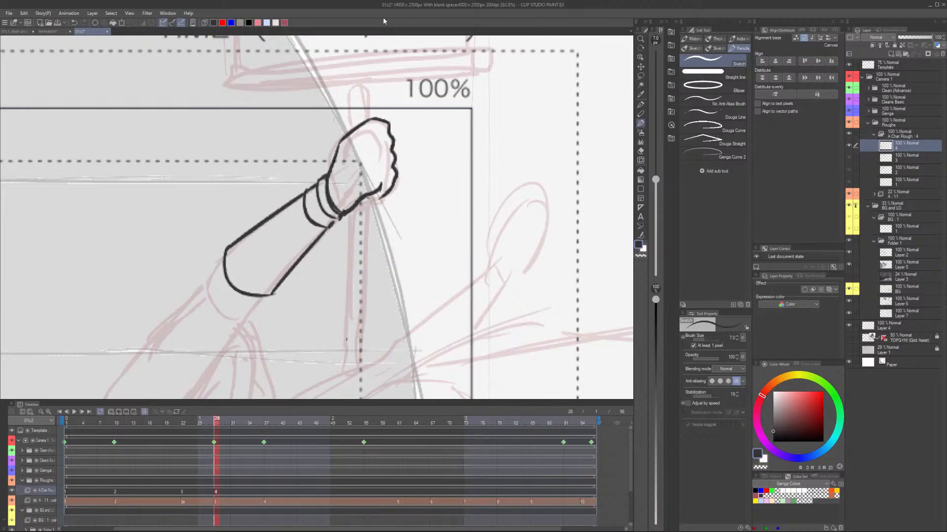
scroll(316, 217, "down", 3)
left_click_drag(251, 149, 206, 209)
left_click_drag(272, 175, 254, 193)
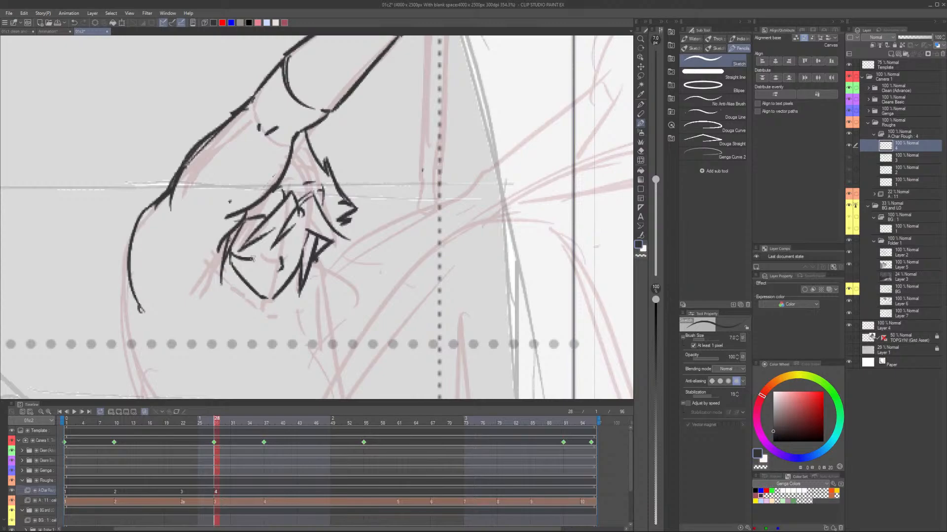
Draw the strapped torso, belt and hips of the crouching pose on cel 4, with the contours of the bent and extended trouser legs.
scroll(252, 259, "down", 5)
key("m")
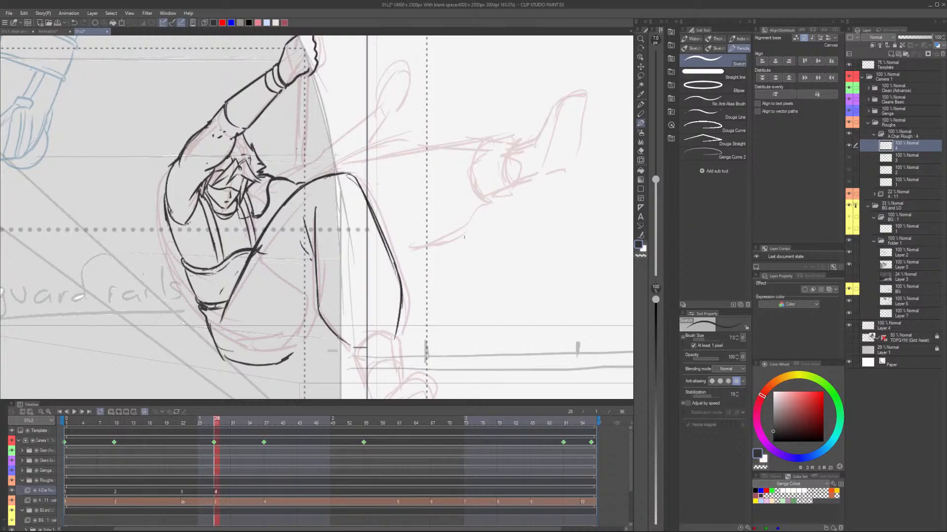
scroll(379, 316, "down", 4)
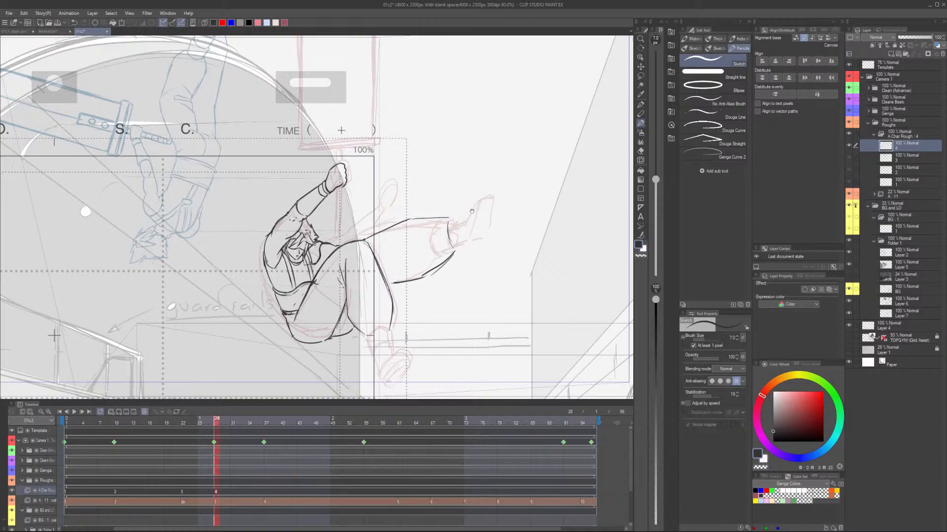
left_click_drag(472, 211, 355, 247)
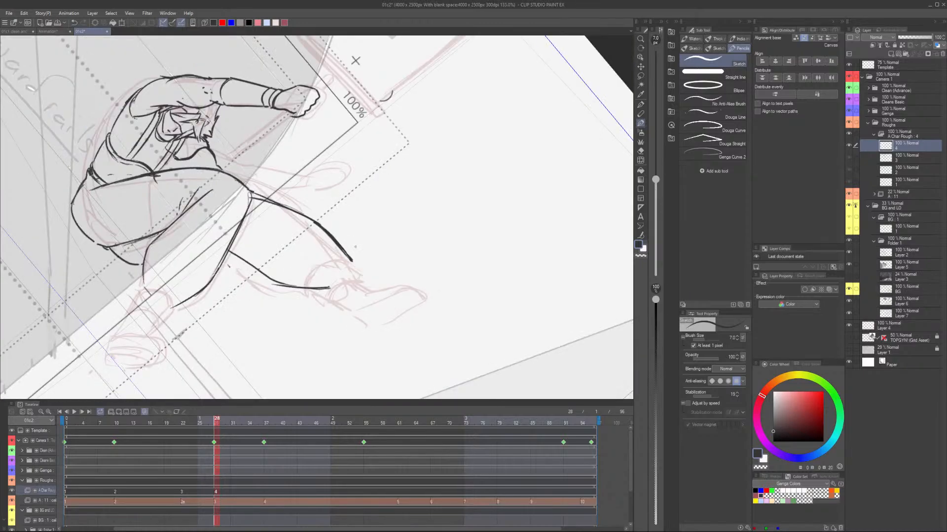
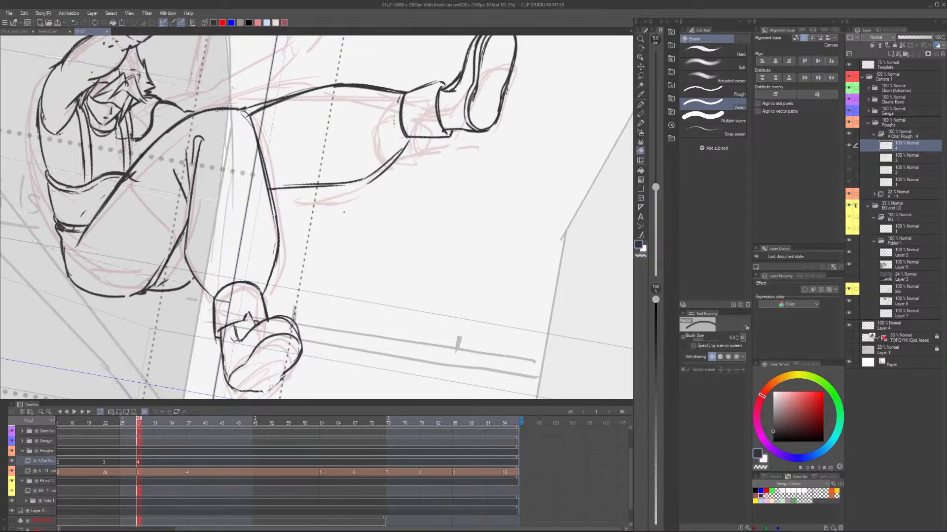
Draw the second forearm reaching past the torso above the extended leg on cel 4, with its banded glove cuff.
key("p")
scroll(271, 387, "up", 1)
left_click_drag(323, 309, 308, 273)
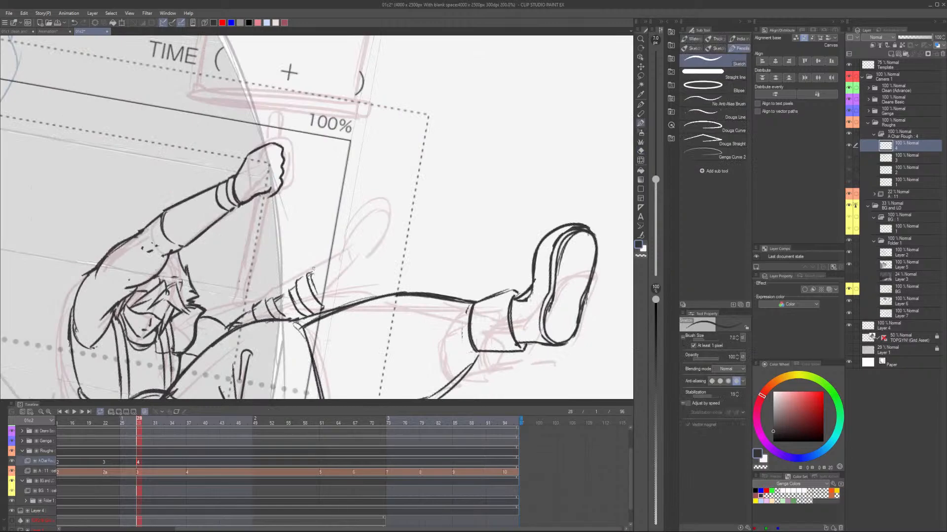
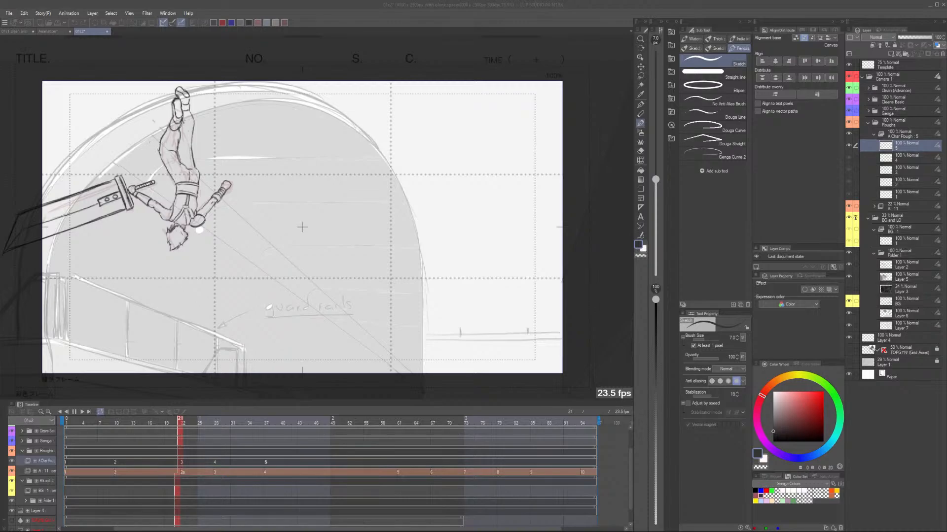
Stop the animation playback and return to the empty cel 5 at frame 37, over the landing pose rough.
key("space")
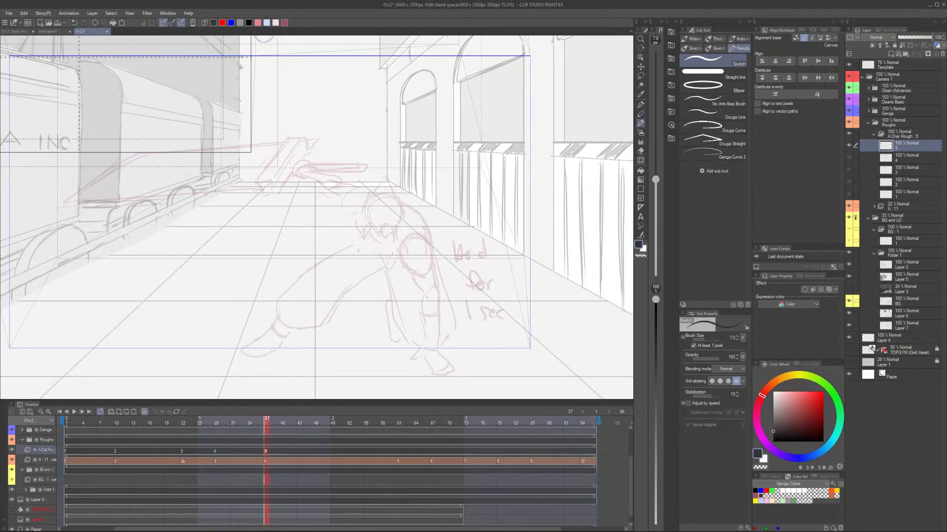